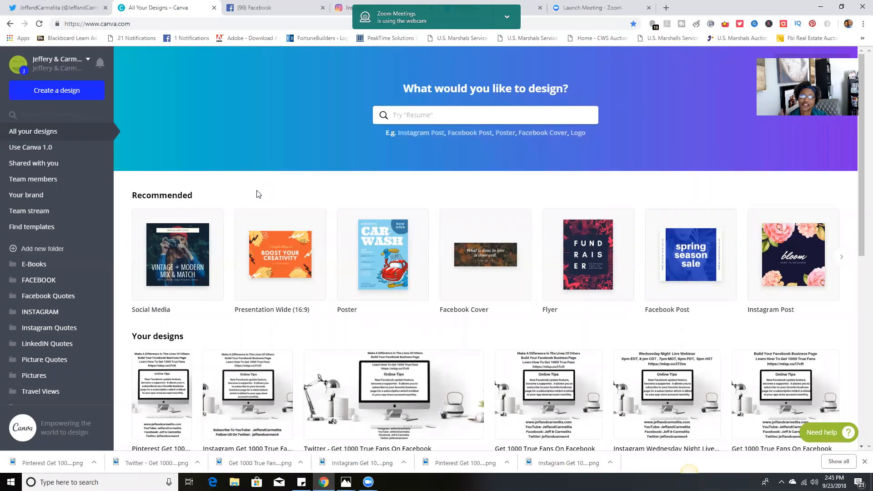
# Open the existing design "Instagram Get 1000 True Fans On Facebook" for editing
pyautogui.scroll(-2, 292, 296)
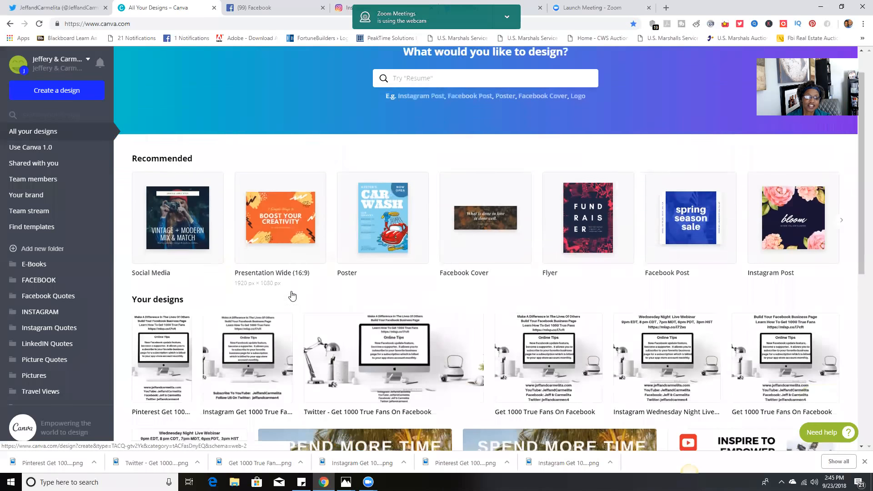
pyautogui.scroll(-1, 292, 296)
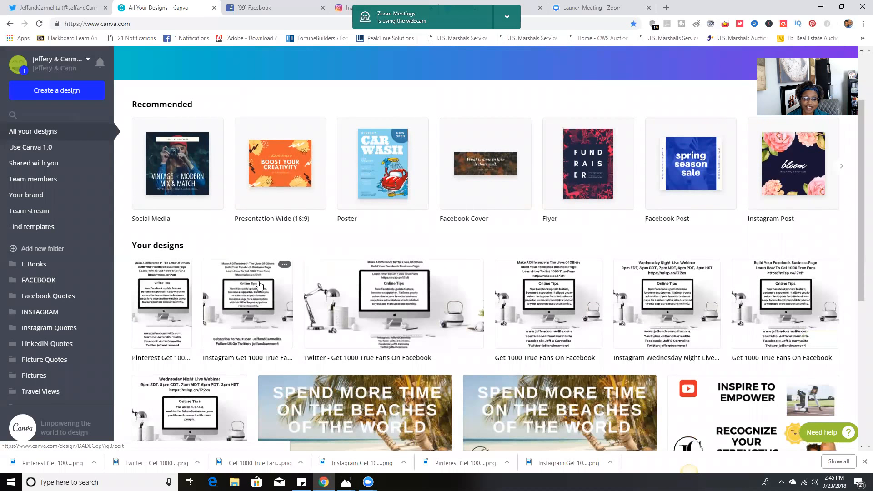
pyautogui.click(260, 285)
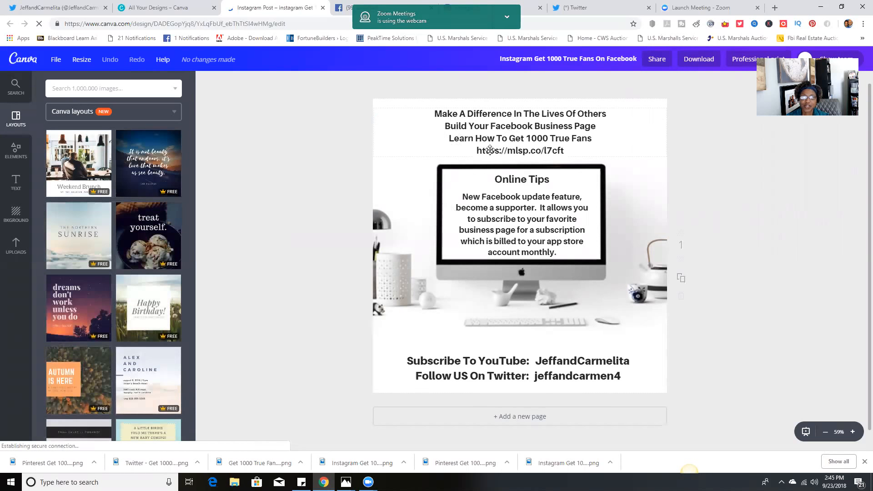
# Delete the header lines below "Make A Difference In The Lives Of Others", including the web link
pyautogui.click(438, 129)
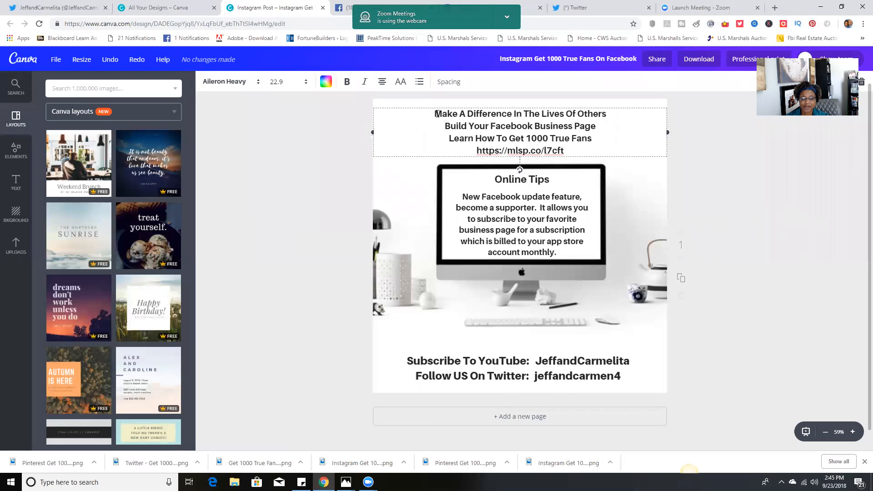
pyautogui.moveTo(442, 125); pyautogui.dragTo(564, 146)
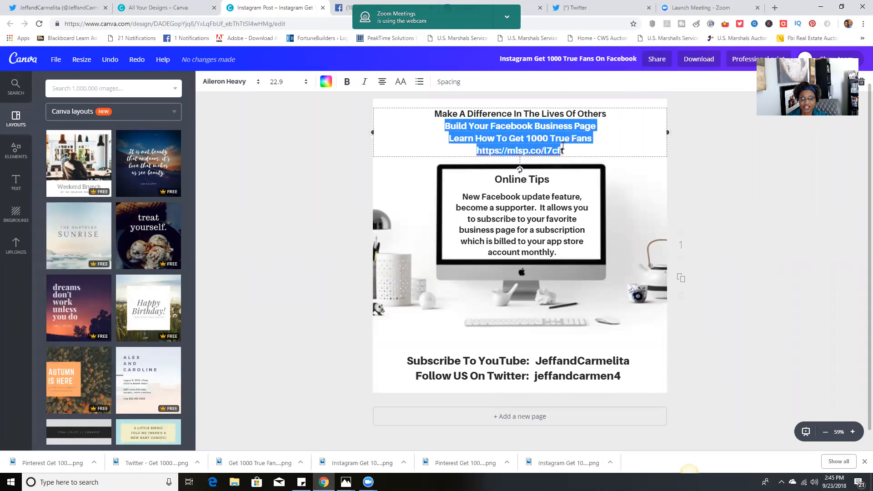
pyautogui.press('BackSpace')
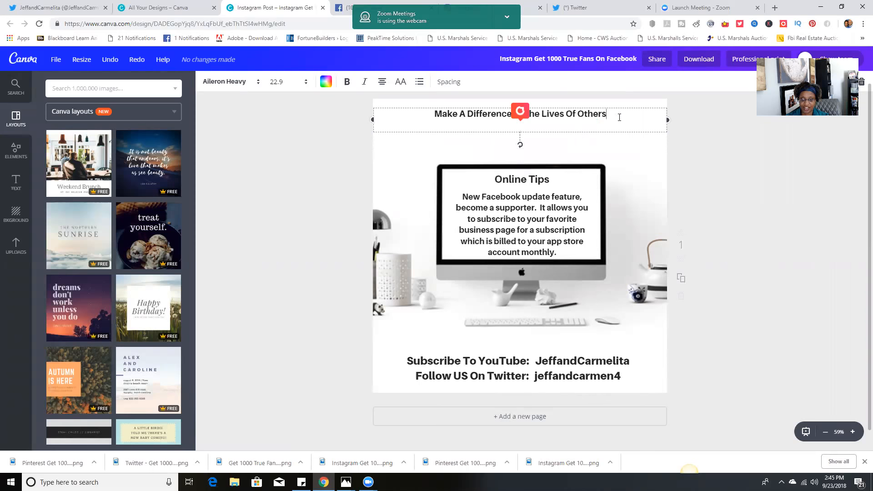
pyautogui.click(337, 171)
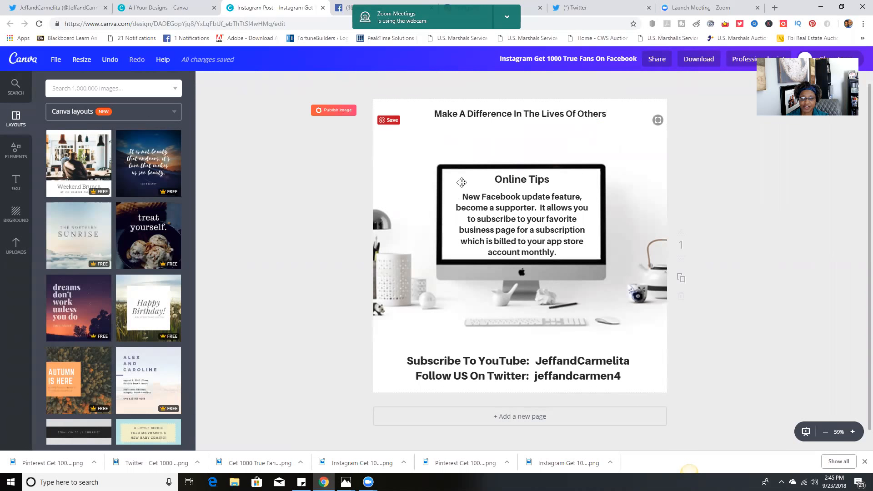
# Replace the paragraph under "Online Tips" with three lines: "Embrace Love", "Share" and "Care"
pyautogui.click(476, 188)
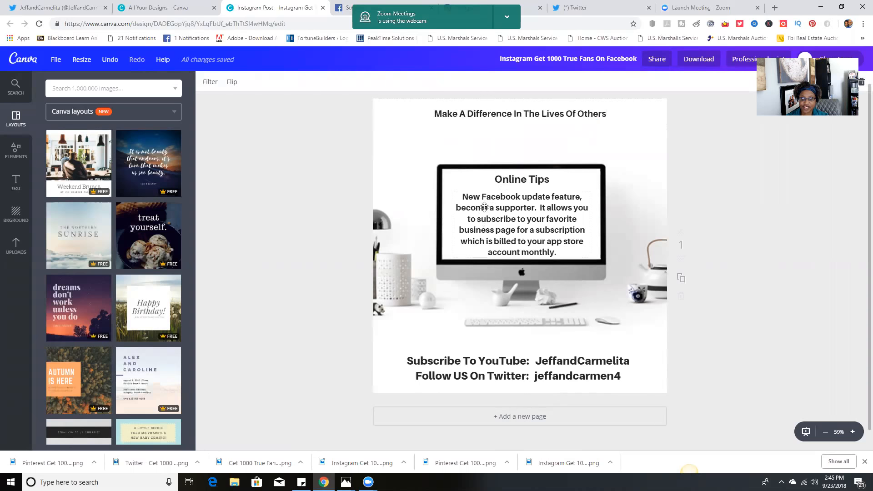
pyautogui.click(484, 222)
pyautogui.moveTo(462, 197); pyautogui.dragTo(591, 262)
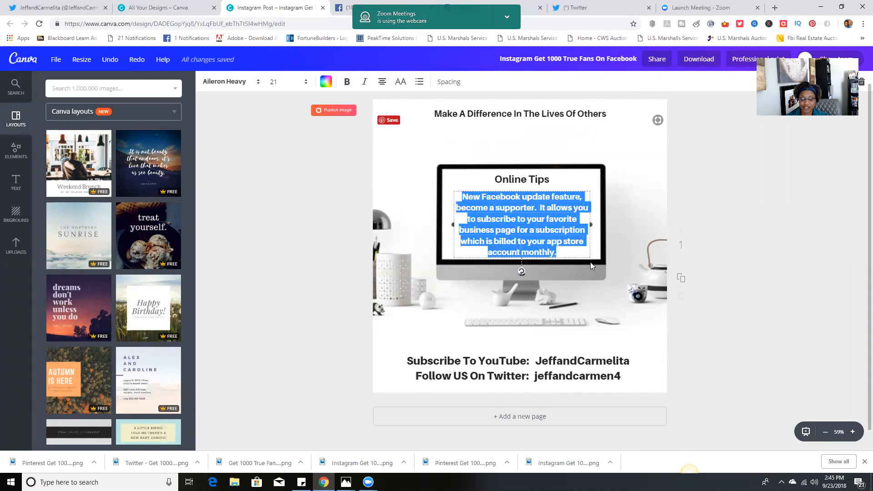
pyautogui.press('BackSpace')
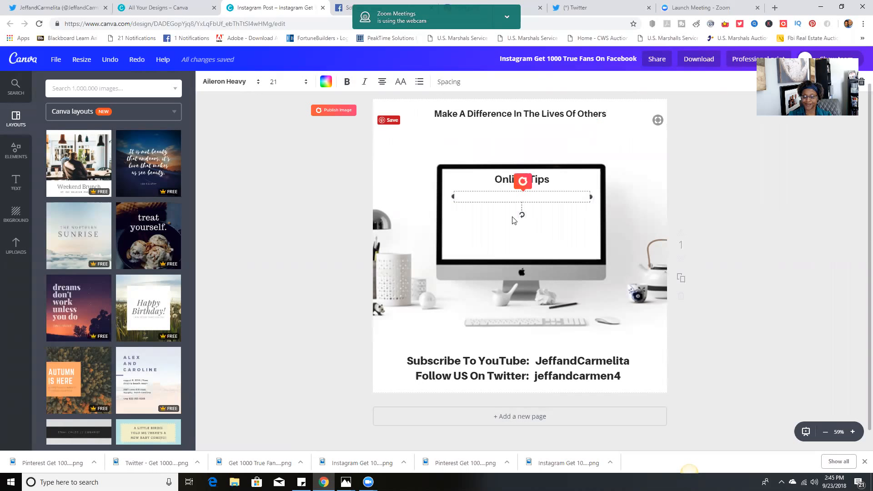
pyautogui.write('Embrace Lov')
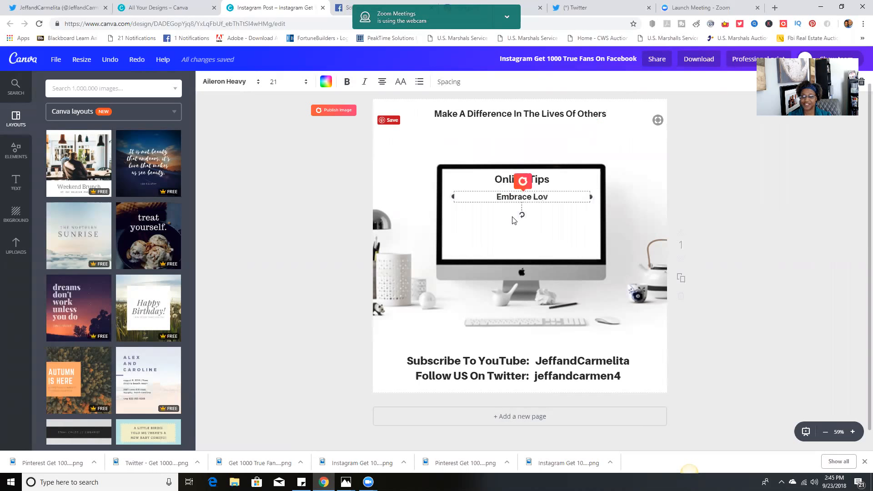
pyautogui.write('e')
pyautogui.press('Return')
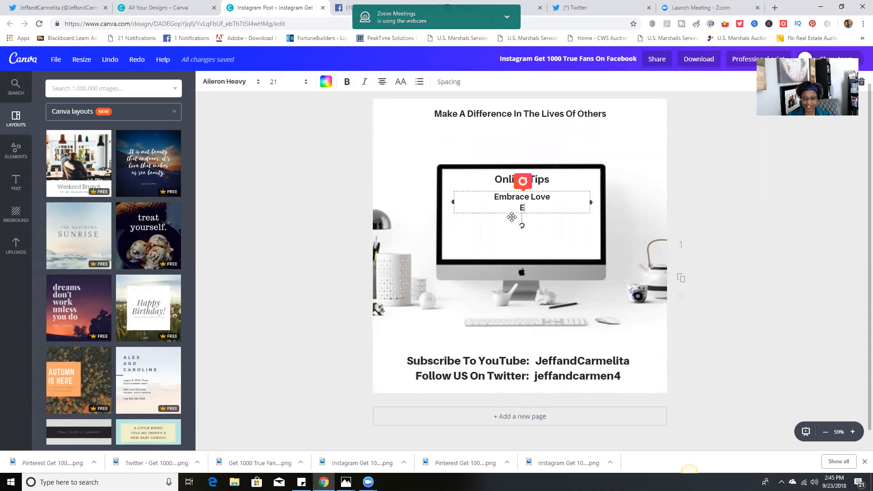
pyautogui.write('Share')
pyautogui.press('Return')
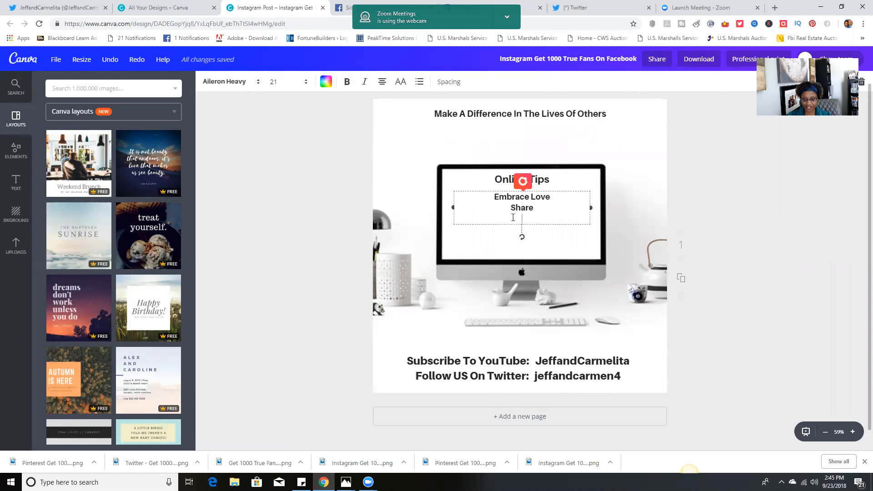
pyautogui.write('Care')
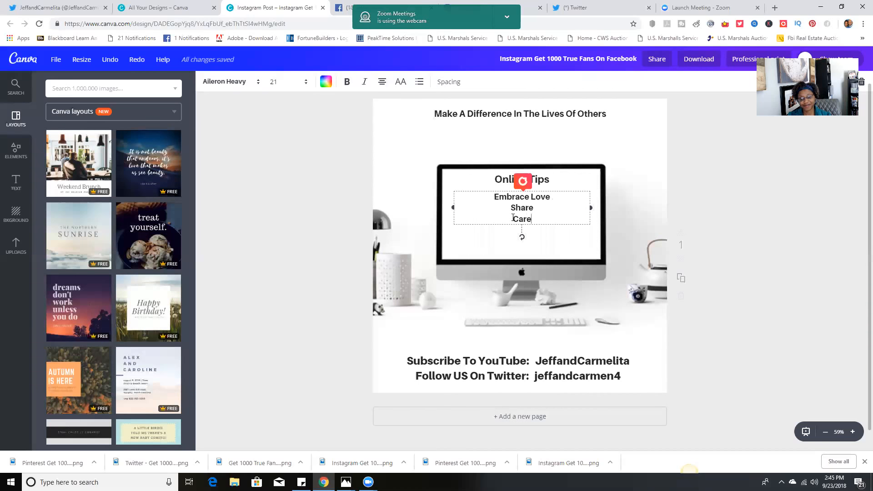
pyautogui.click(319, 178)
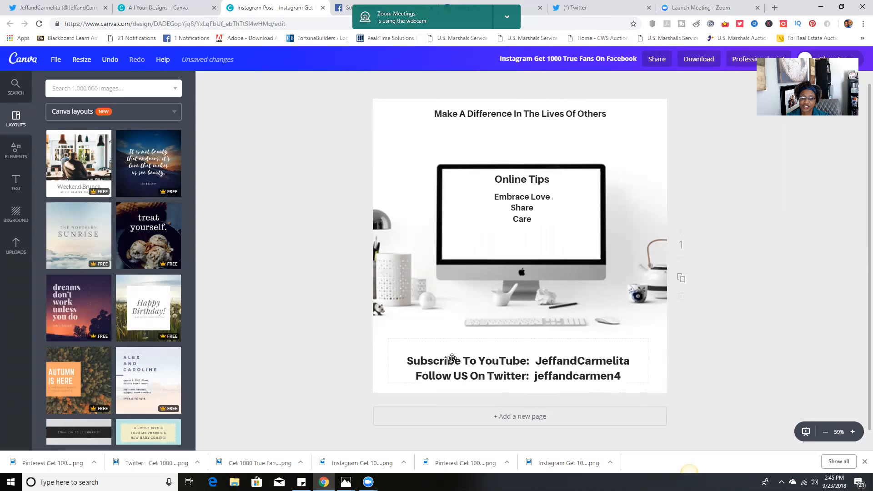
# Add the line "Like Us On Facebook:" followed by the page owners' names above the YouTube line in the footer text
pyautogui.click(516, 361)
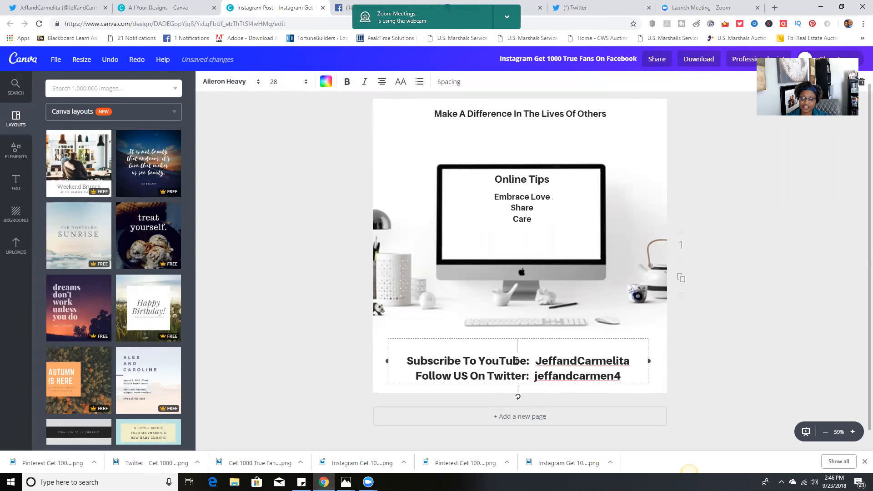
pyautogui.write('LikeUs')
pyautogui.press('BackSpace')
pyautogui.press('BackSpace')
pyautogui.press('BackSpace')
pyautogui.write('e Us ')
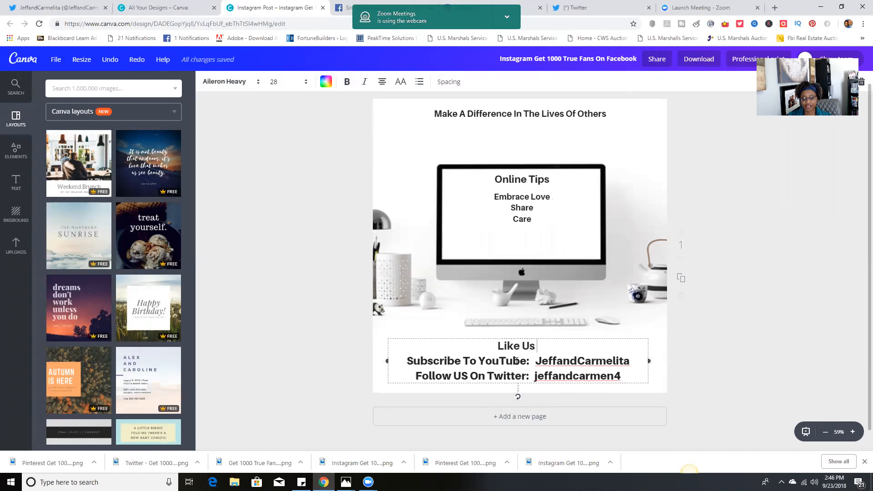
pyautogui.write('On Facebook:  ')
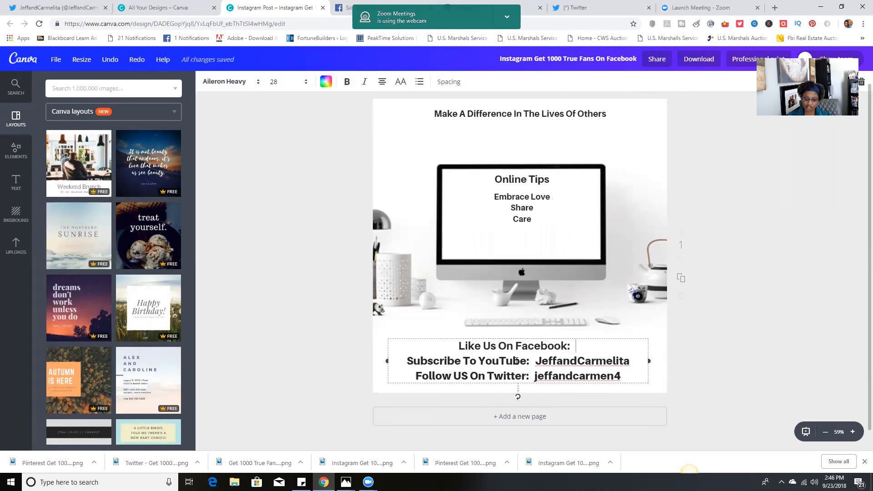
pyautogui.write('Jeff & Carmelita')
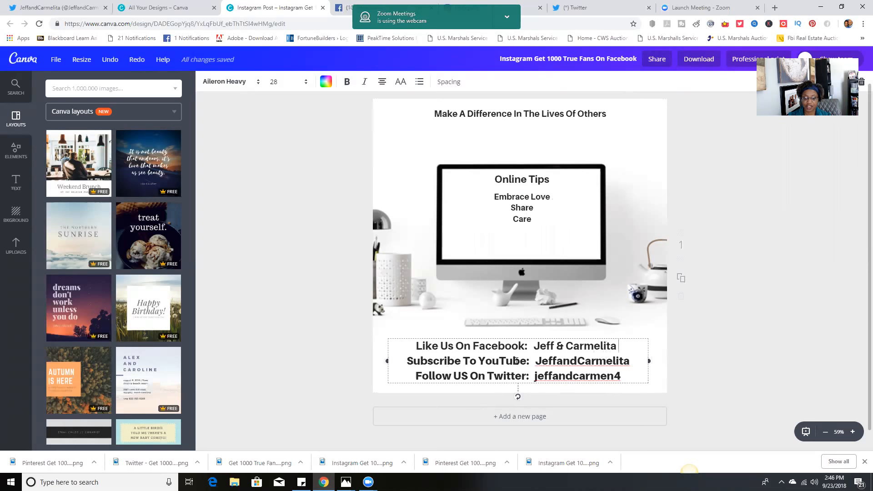
pyautogui.click(148, 307)
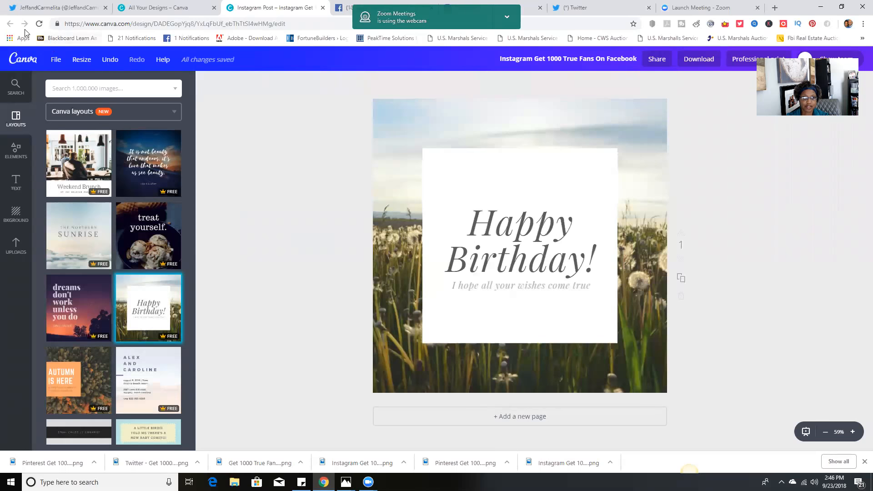
pyautogui.click(131, 10)
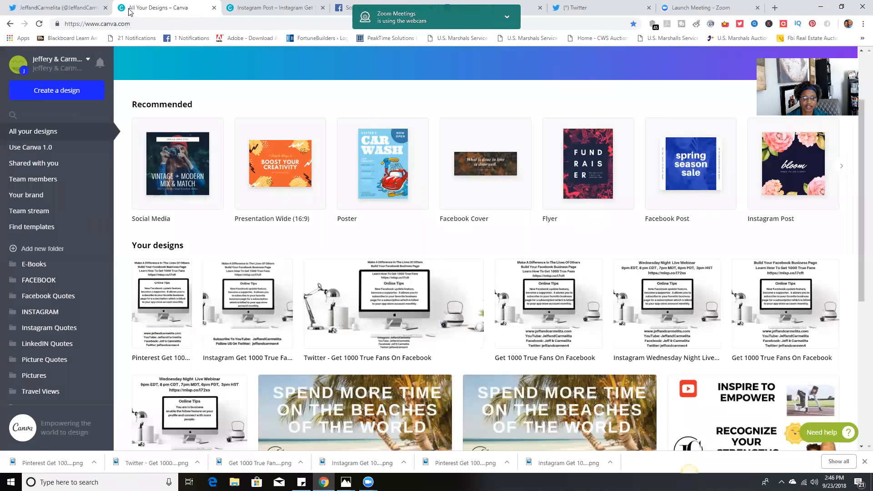
pyautogui.click(235, 8)
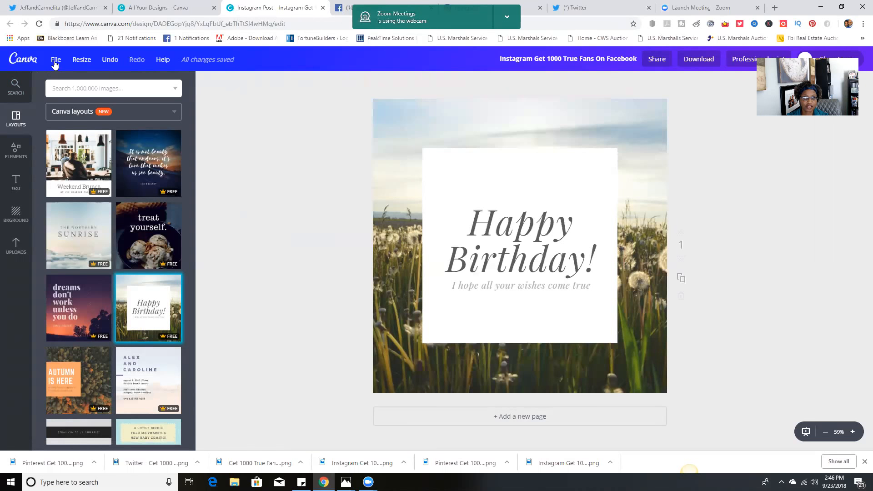
pyautogui.click(107, 59)
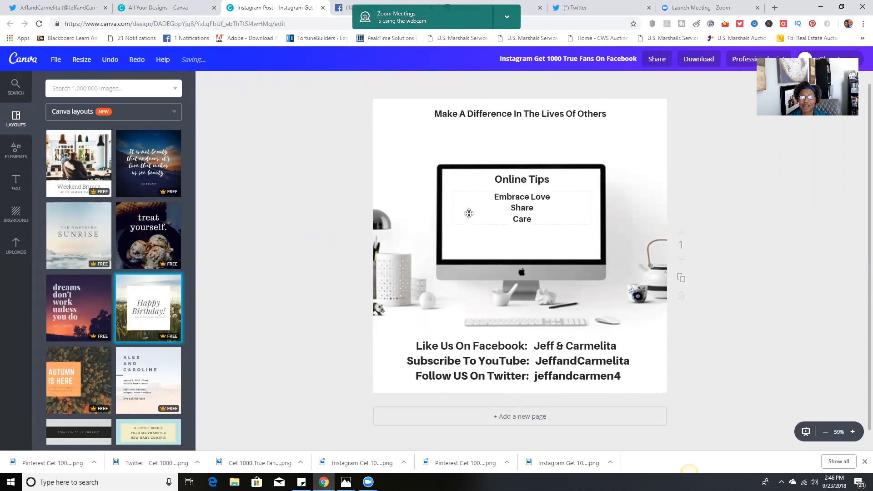
# Set the font size of the "Embrace Love / Share / Care" text to 32
pyautogui.click(513, 208)
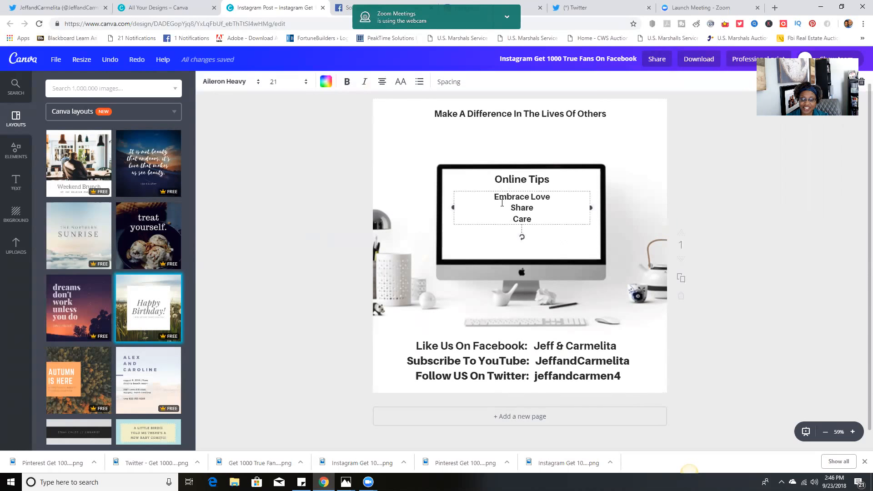
pyautogui.moveTo(491, 199); pyautogui.dragTo(505, 184)
pyautogui.click(544, 223)
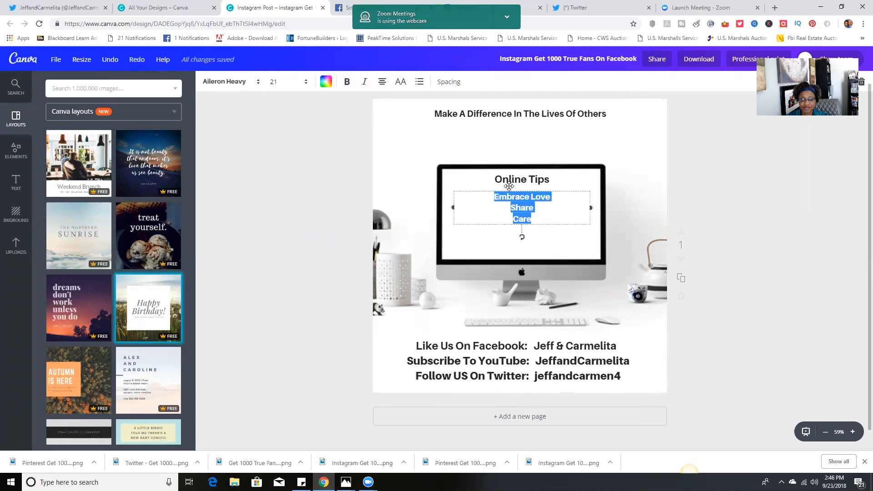
pyautogui.click(305, 82)
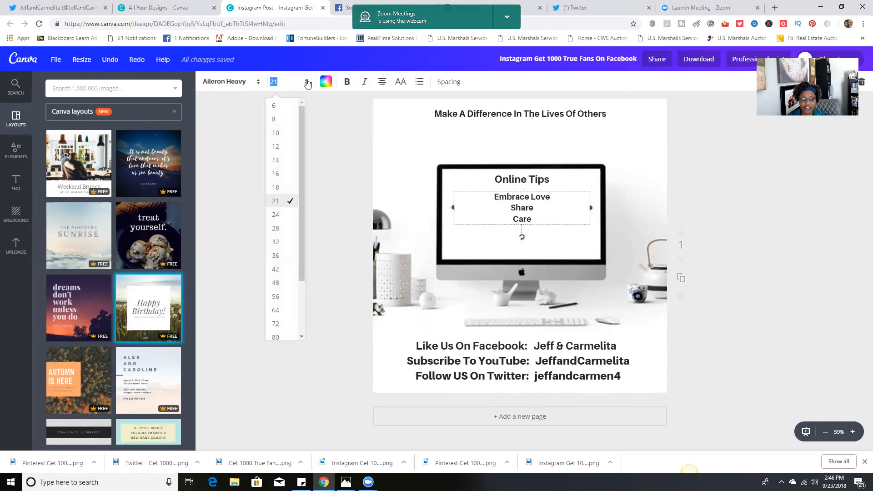
pyautogui.click(276, 242)
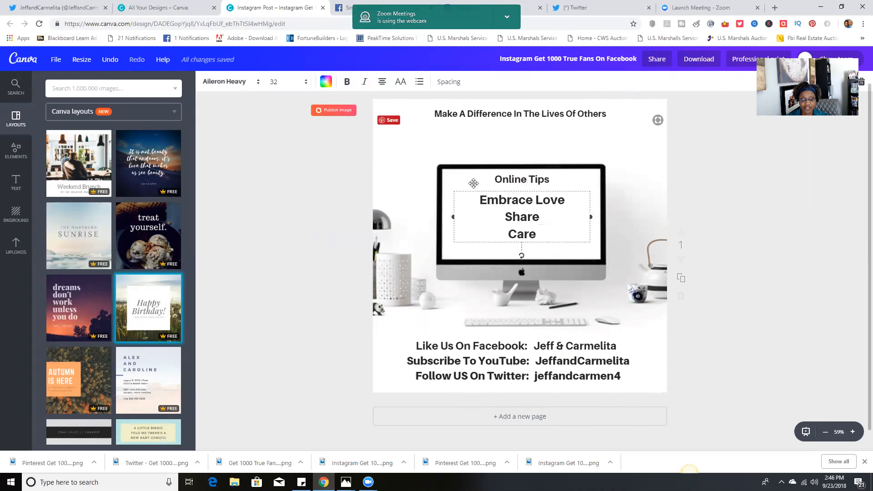
# Move the "Online Tips" heading slightly down and enlarge its font size to 42
pyautogui.moveTo(554, 177); pyautogui.dragTo(556, 181)
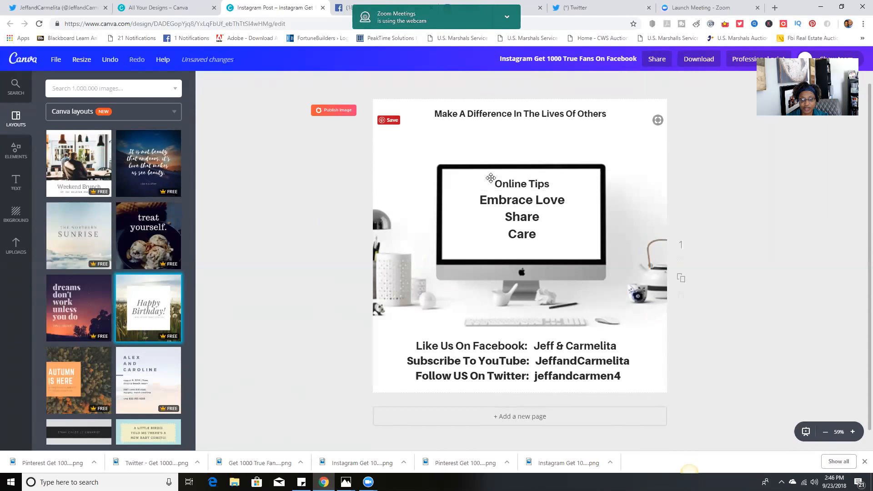
pyautogui.click(551, 185)
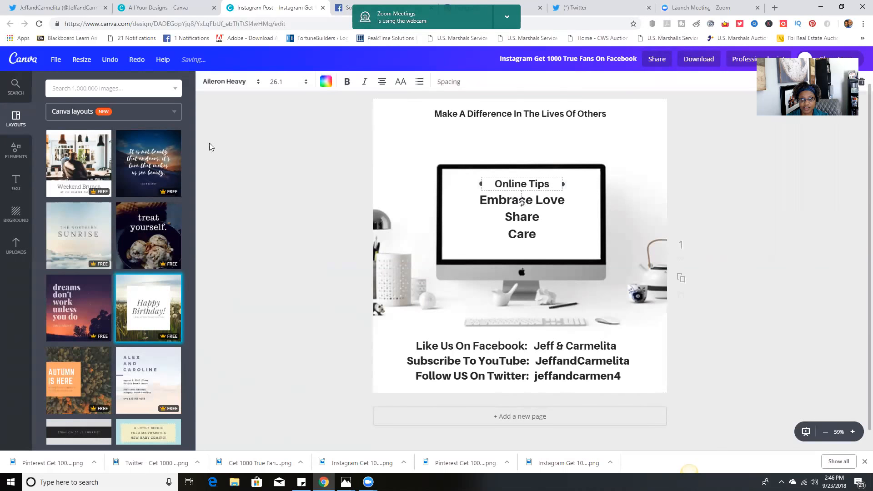
pyautogui.click(274, 85)
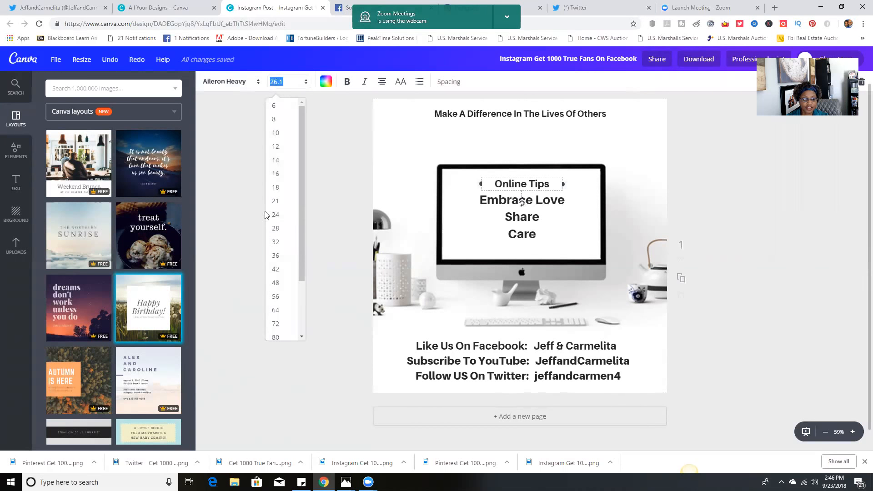
pyautogui.click(273, 243)
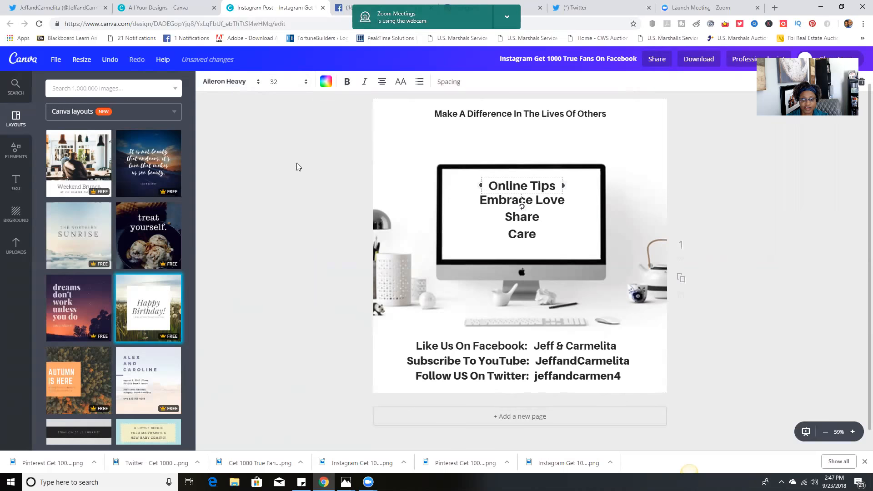
pyautogui.click(304, 83)
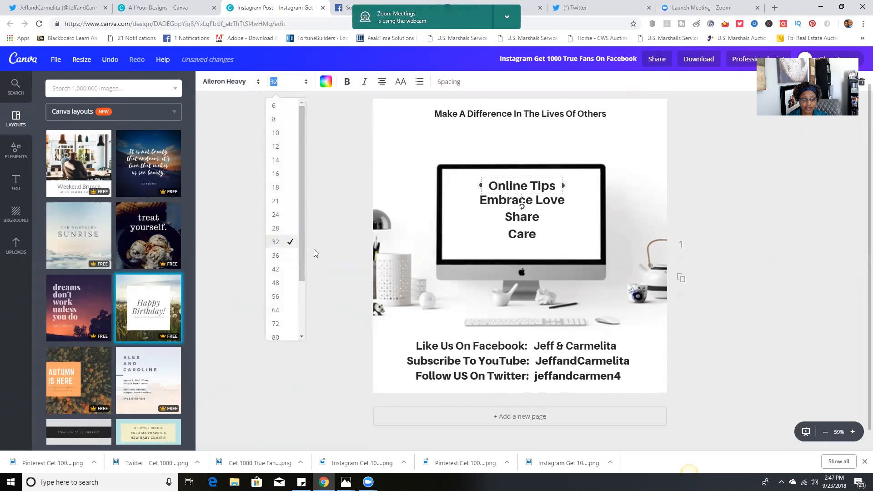
pyautogui.click(275, 268)
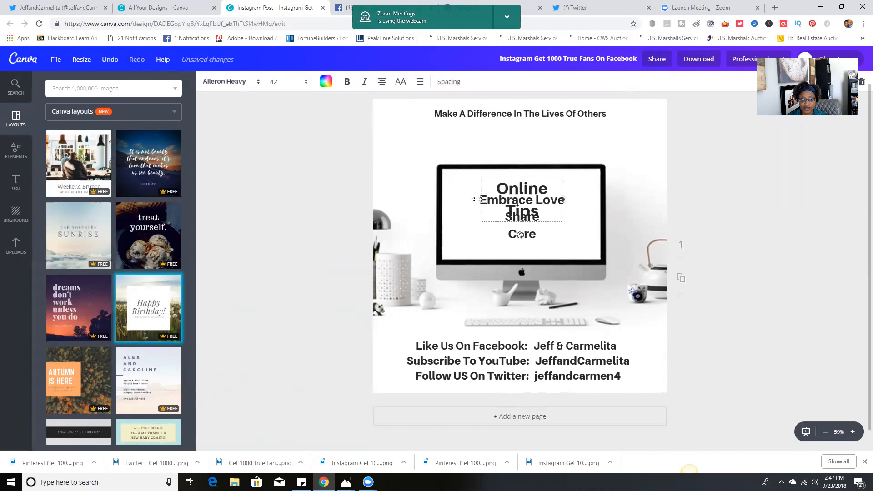
# Widen the "Online Tips" text box so the heading fits on one line and move the three tips lines down below it
pyautogui.moveTo(478, 199); pyautogui.dragTo(452, 192)
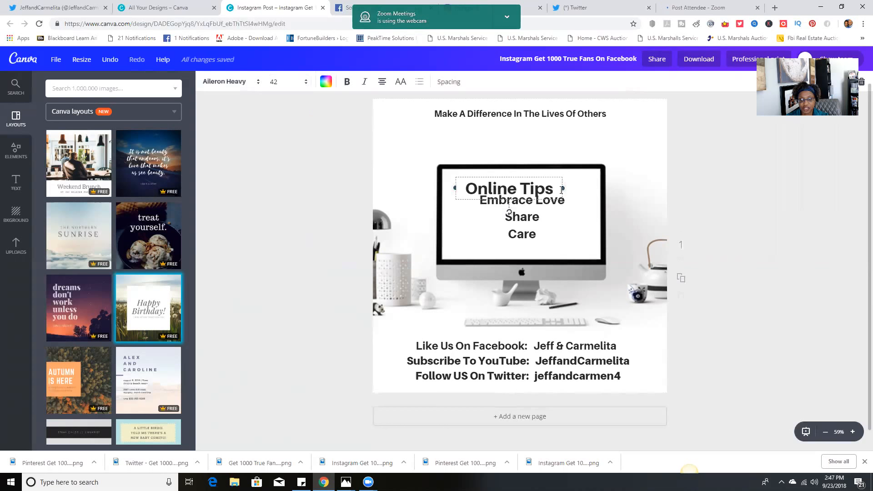
pyautogui.moveTo(566, 189); pyautogui.dragTo(591, 188)
pyautogui.moveTo(524, 212); pyautogui.dragTo(511, 199)
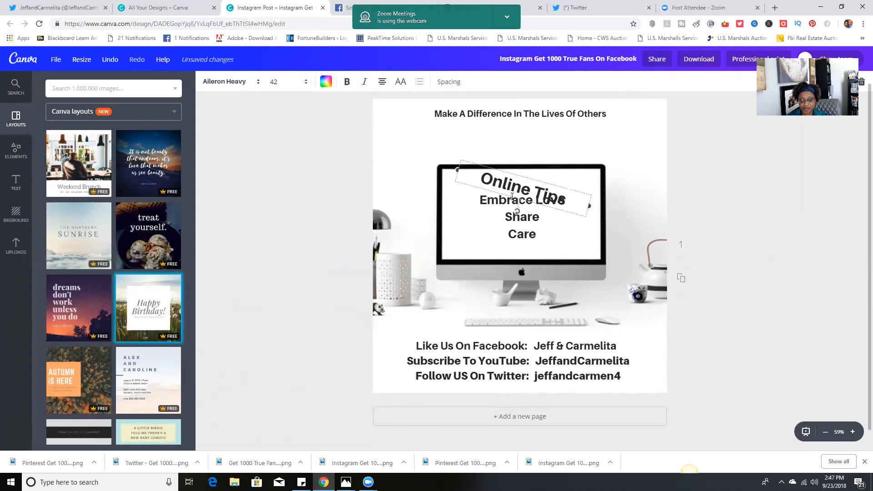
pyautogui.moveTo(491, 233); pyautogui.dragTo(494, 241)
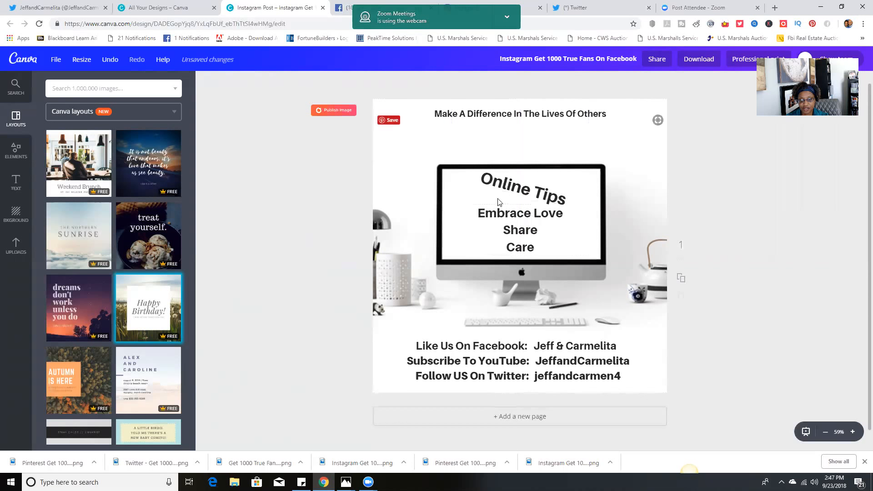
# Rotate the tilted "Online Tips" heading back to horizontal
pyautogui.click(587, 189)
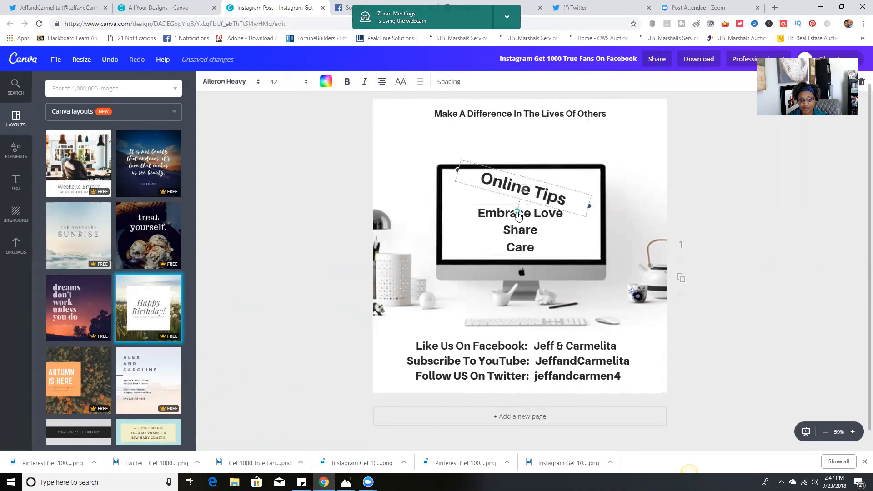
pyautogui.moveTo(521, 217); pyautogui.dragTo(523, 212)
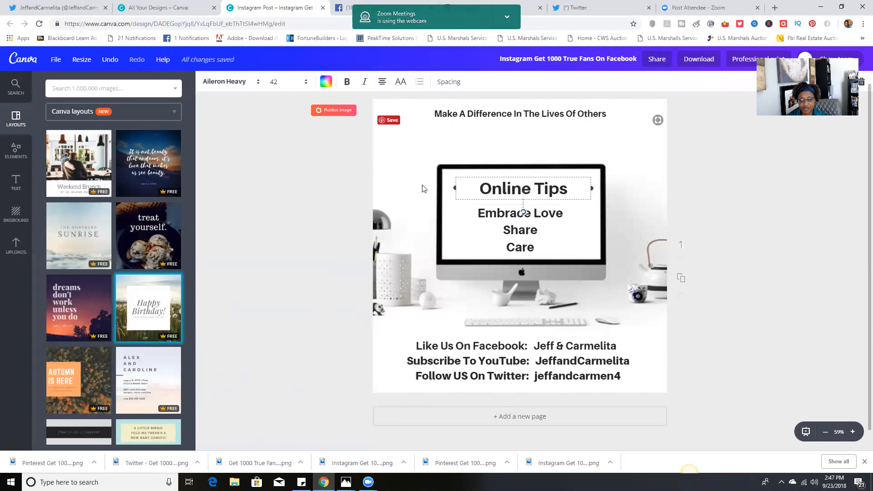
pyautogui.click(277, 210)
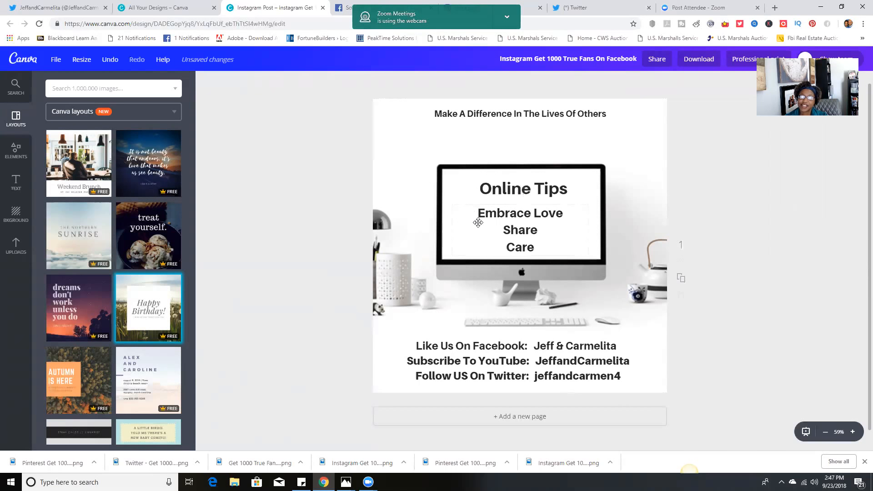
# Extend the heading on the monitor to read "Online Tips For Sharing"
pyautogui.click(510, 209)
pyautogui.click(540, 185)
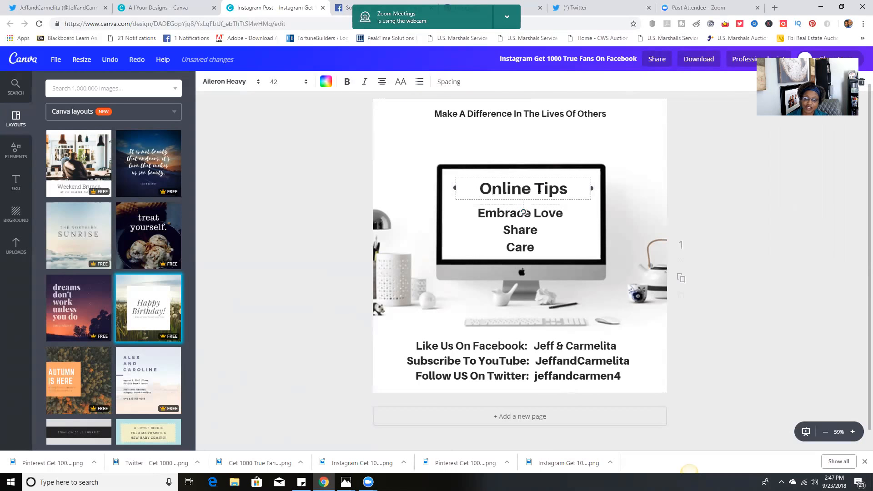
pyautogui.click(575, 190)
pyautogui.write('F')
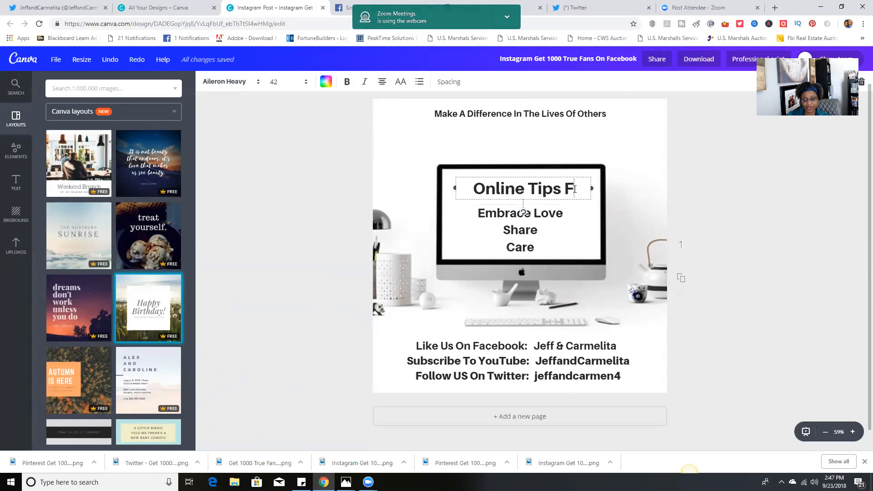
pyautogui.write('or Sharin')
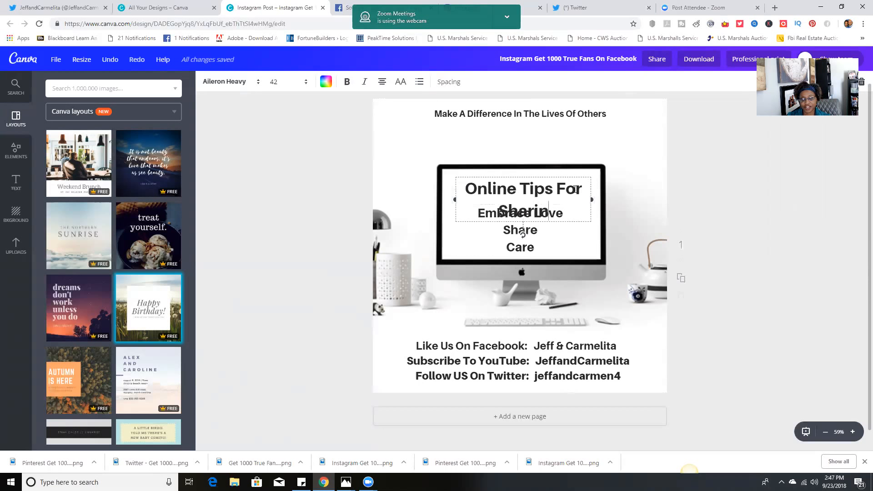
pyautogui.write('g Po')
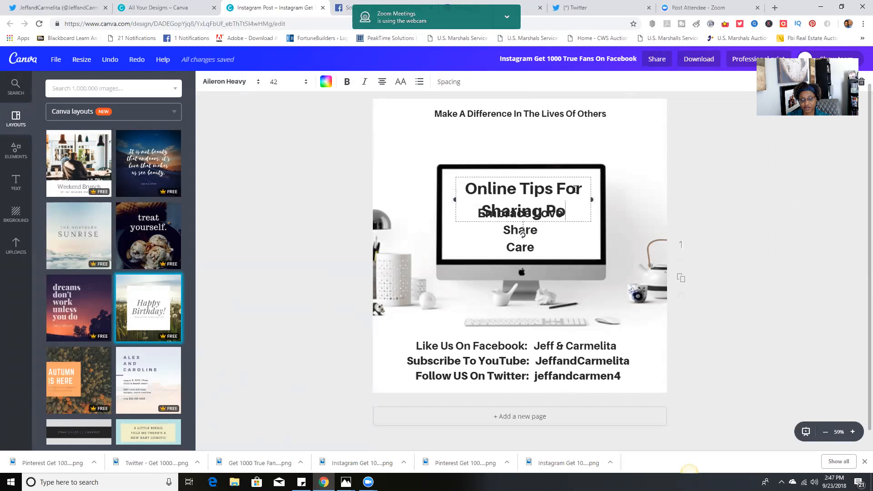
pyautogui.press('BackSpace')
pyautogui.press('BackSpace')
pyautogui.press('BackSpace')
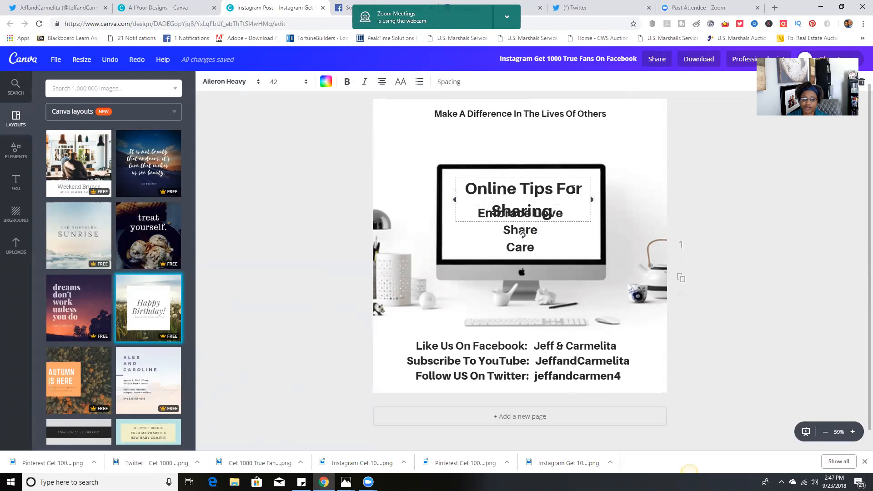
pyautogui.click(287, 202)
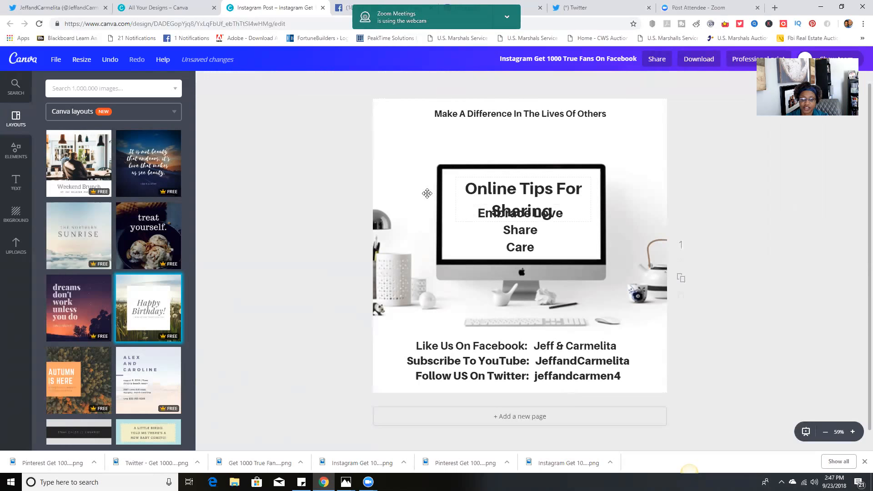
# Widen the "Online Tips For Sharing" text box on both sides and move it up to the top of the monitor screen, centred
pyautogui.click(458, 200)
pyautogui.moveTo(456, 199); pyautogui.dragTo(427, 200)
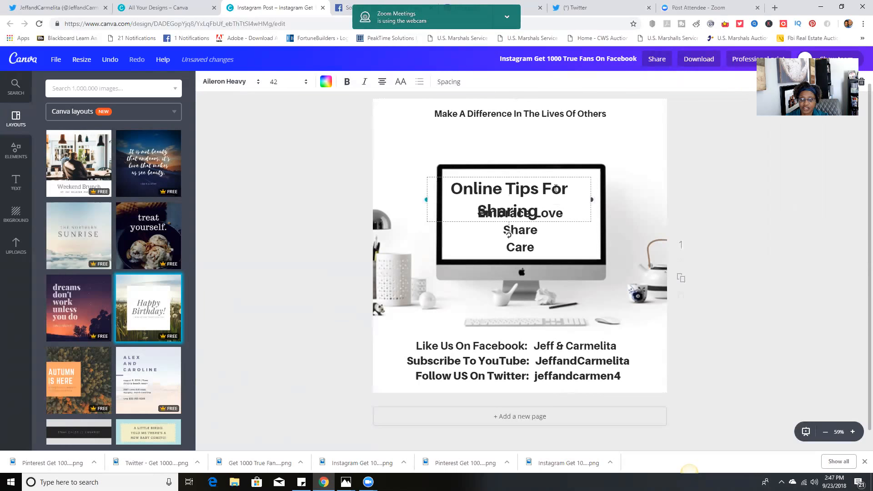
pyautogui.moveTo(589, 200); pyautogui.dragTo(607, 200)
pyautogui.moveTo(549, 212)
pyautogui.mouseDown()
pyautogui.moveTo(515, 198)
pyautogui.moveTo(553, 198)
pyautogui.mouseUp()
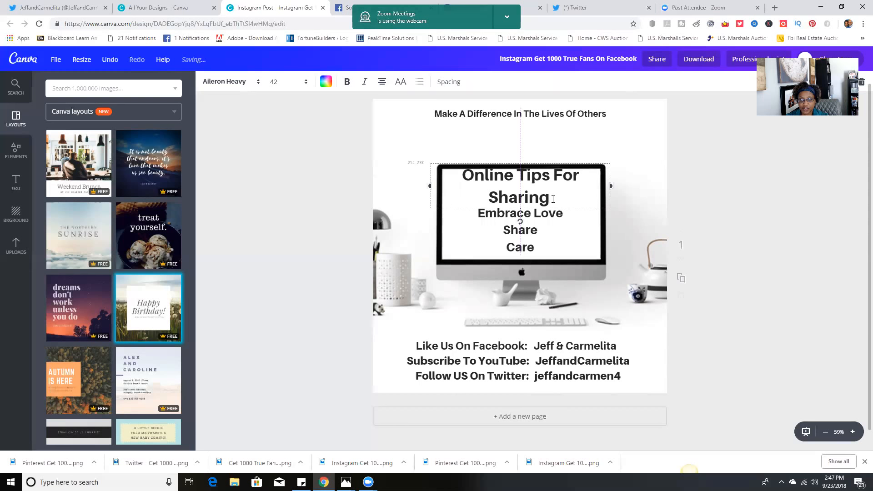
pyautogui.moveTo(488, 182); pyautogui.dragTo(489, 183)
pyautogui.click(342, 211)
# Move the "Embrace Love / Share / Care" lines slightly down, clear of the two-line heading
pyautogui.moveTo(524, 221); pyautogui.dragTo(525, 228)
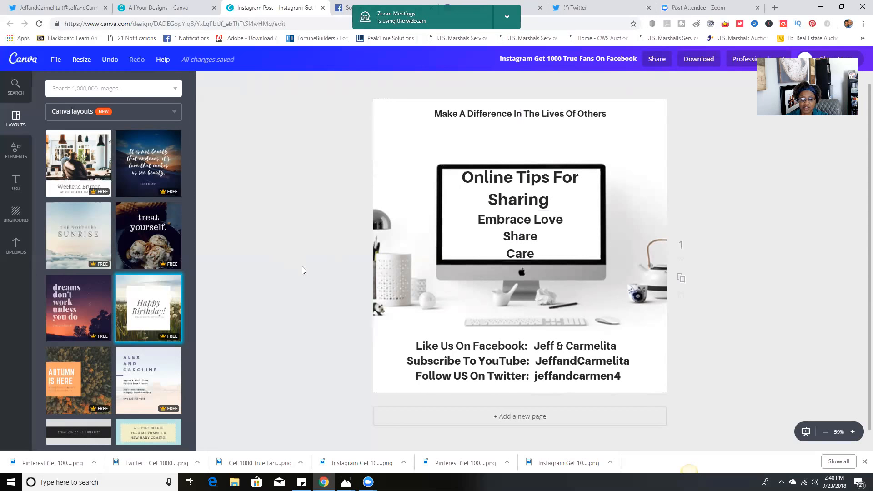
pyautogui.click(480, 221)
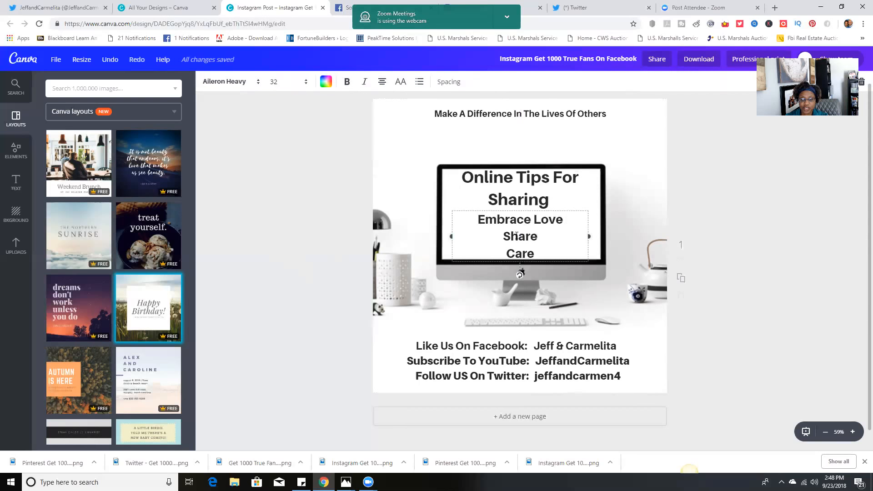
pyautogui.click(298, 240)
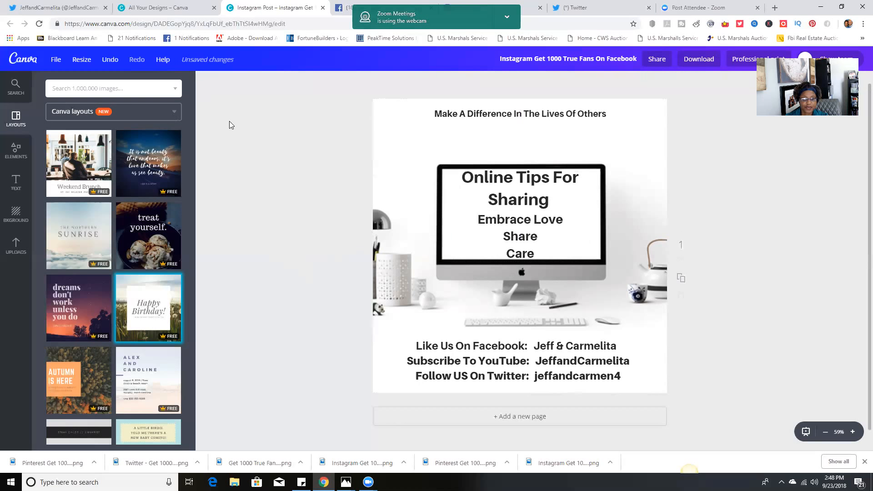
# Choose Twitter Post, Social Media and Pinterest Graphic as resize formats in place of Card, Poster and Invitation (Portrait)
pyautogui.click(81, 62)
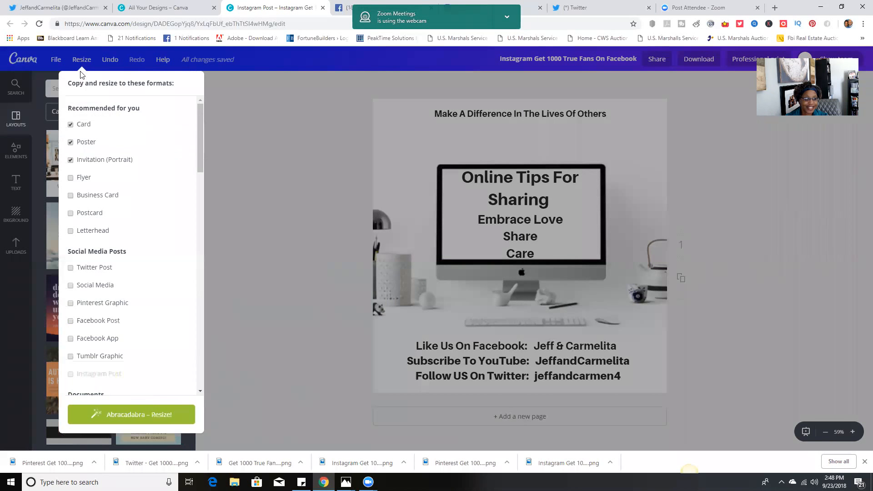
pyautogui.click(71, 124)
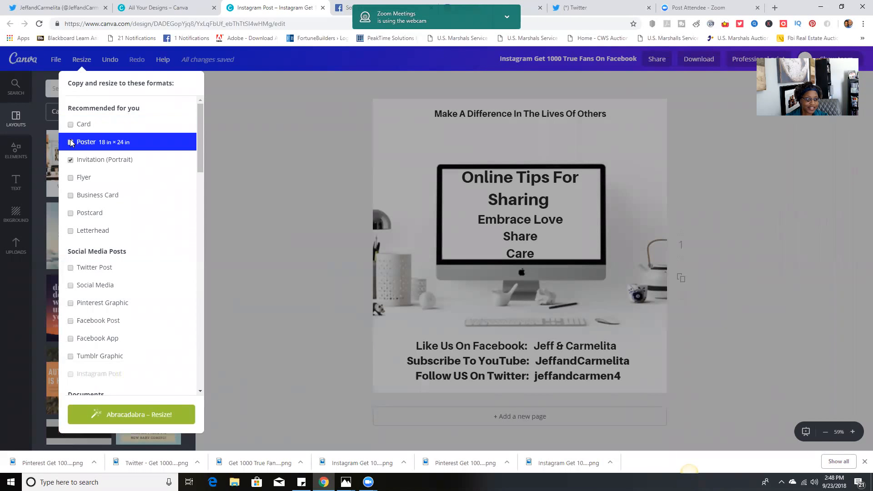
pyautogui.click(71, 159)
pyautogui.scroll(-2, 135, 162)
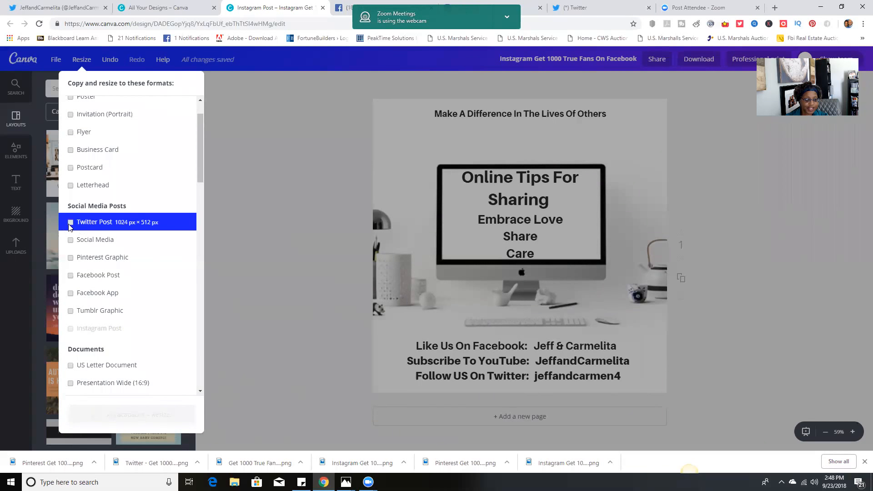
pyautogui.click(71, 225)
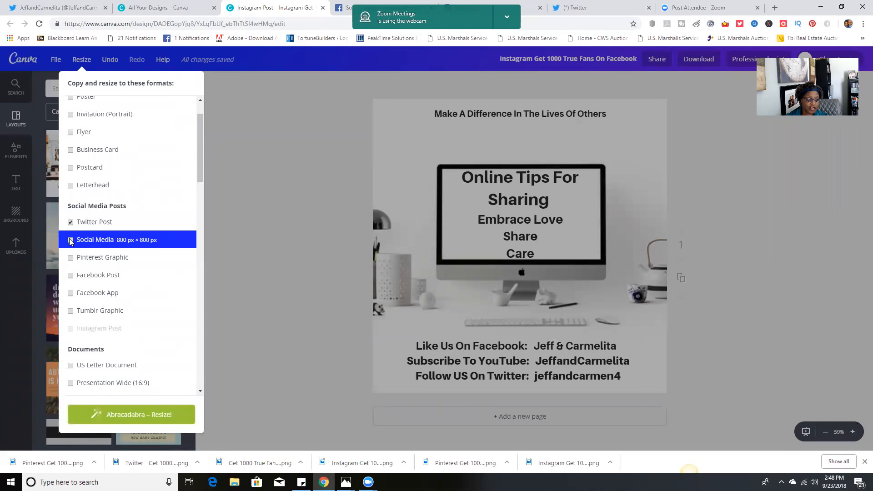
pyautogui.click(71, 241)
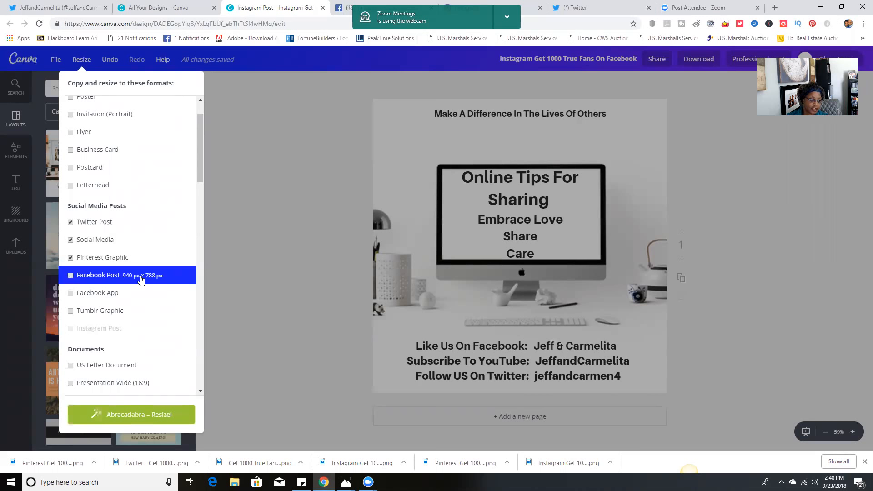
# Examine the other copy-and-resize formats, from documents and marketing materials to headers, events and ads, and close the list
pyautogui.scroll(-2, 141, 280)
pyautogui.scroll(3, 141, 280)
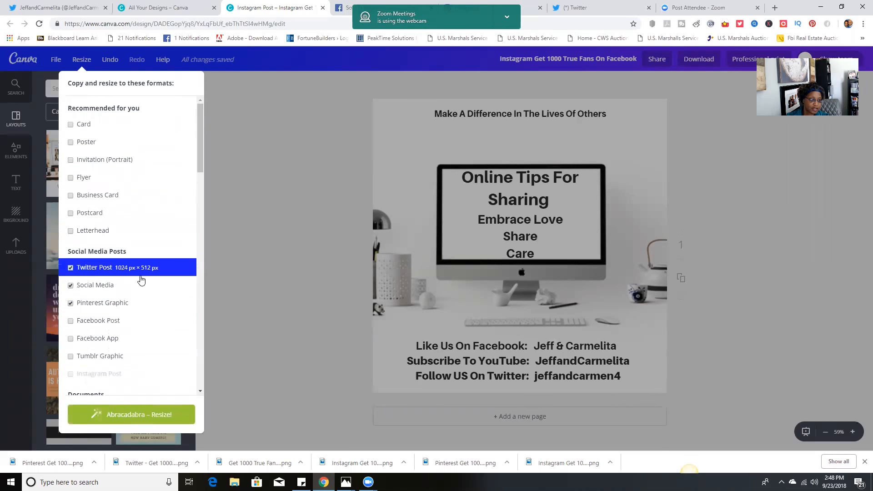
pyautogui.scroll(-2, 158, 286)
pyautogui.scroll(-6, 158, 286)
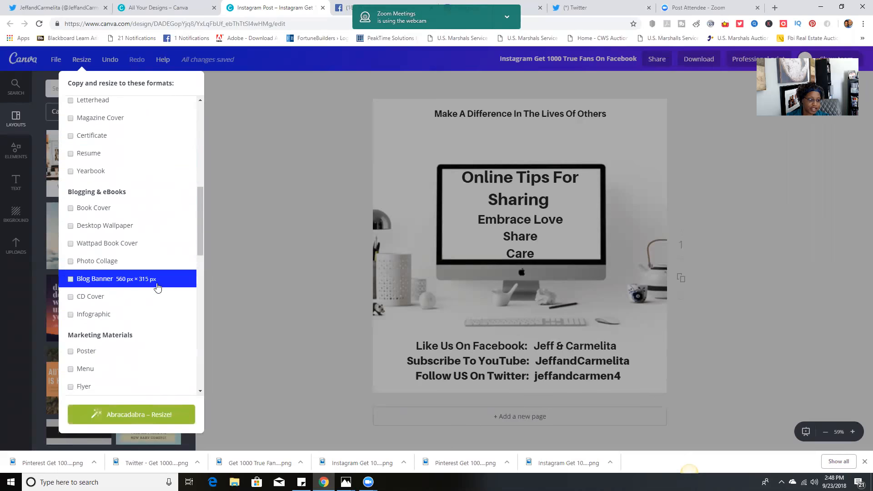
pyautogui.scroll(-3, 158, 286)
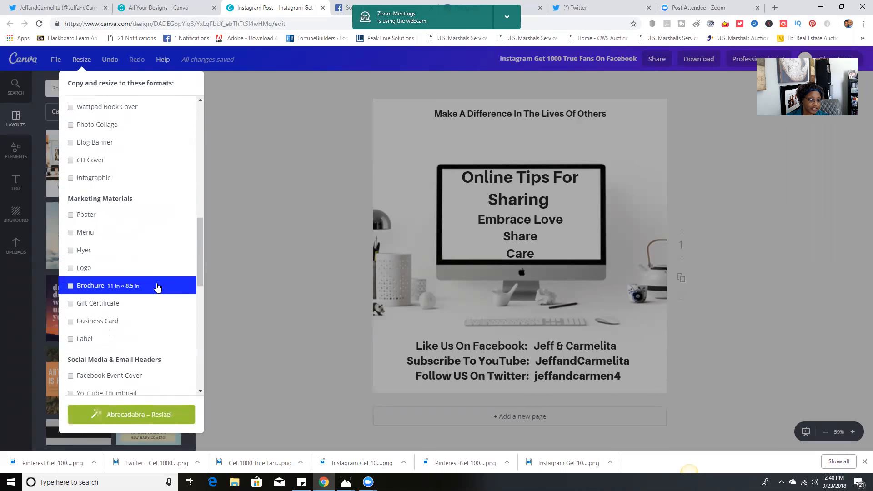
pyautogui.scroll(-1, 158, 287)
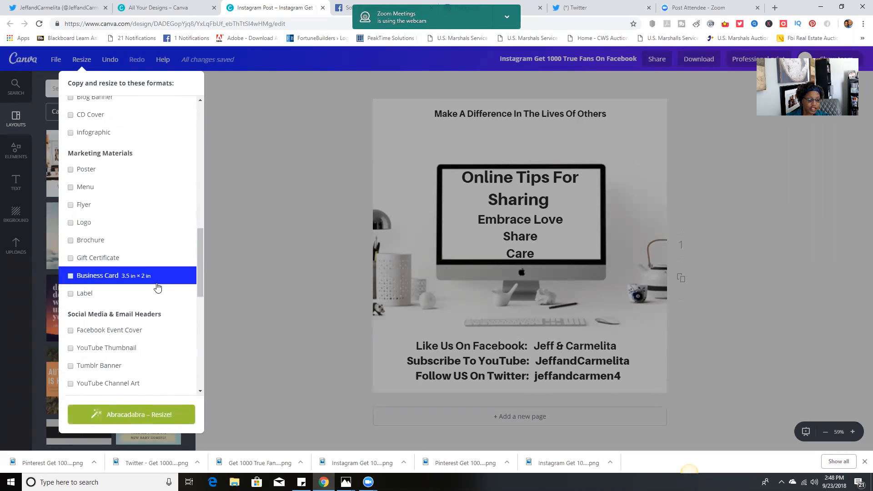
pyautogui.scroll(-3, 158, 287)
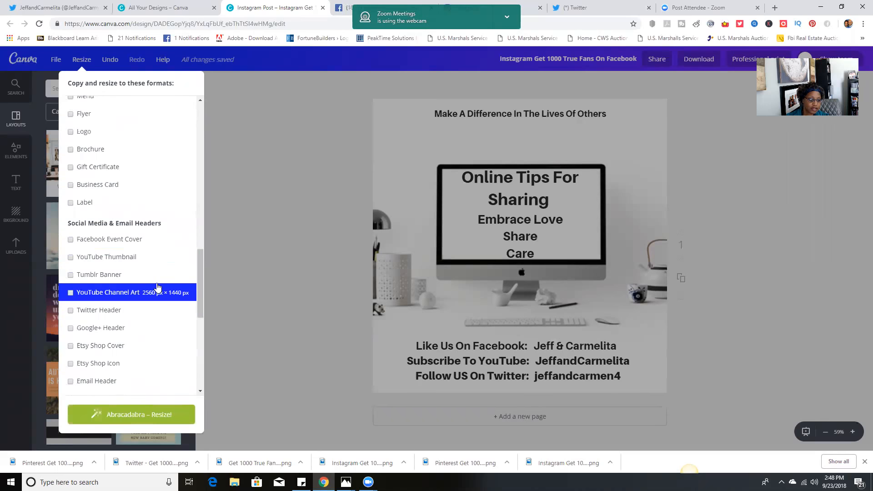
pyautogui.scroll(-3, 158, 287)
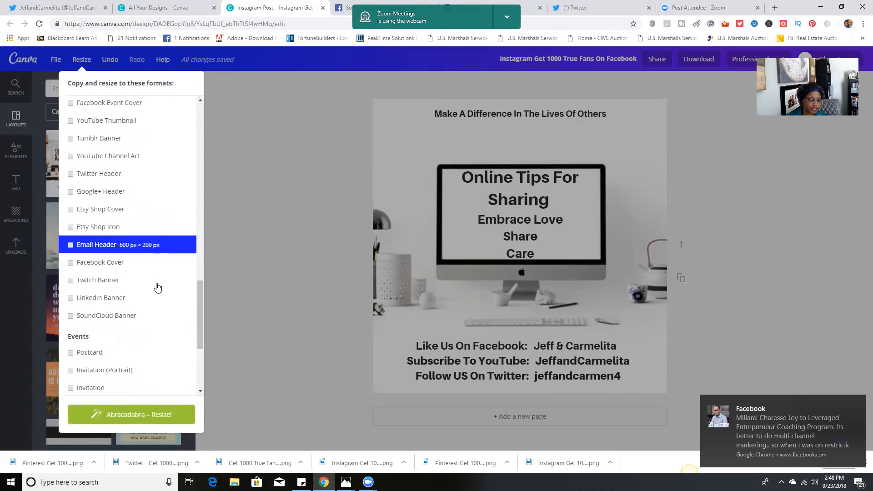
pyautogui.scroll(-3, 157, 287)
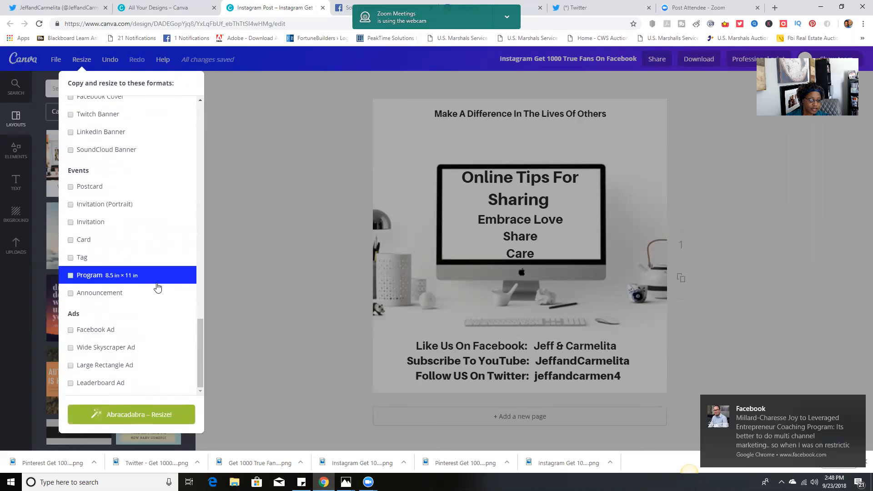
pyautogui.scroll(12, 158, 287)
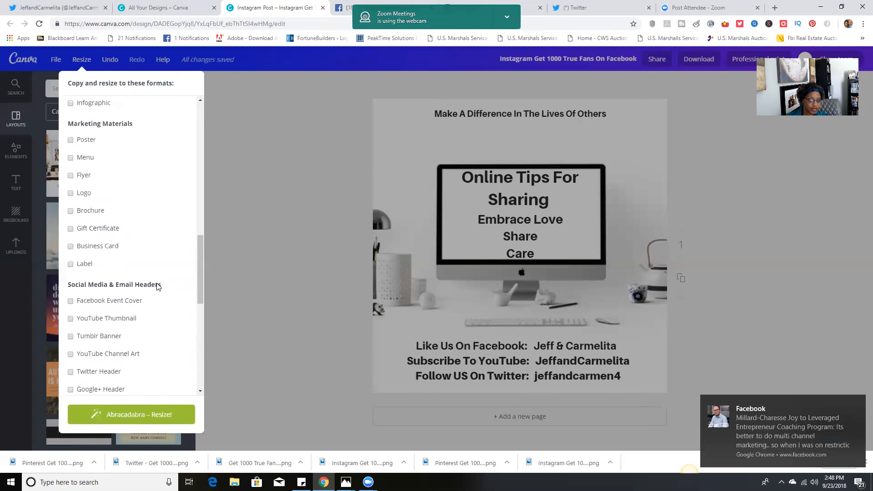
pyautogui.scroll(4, 158, 287)
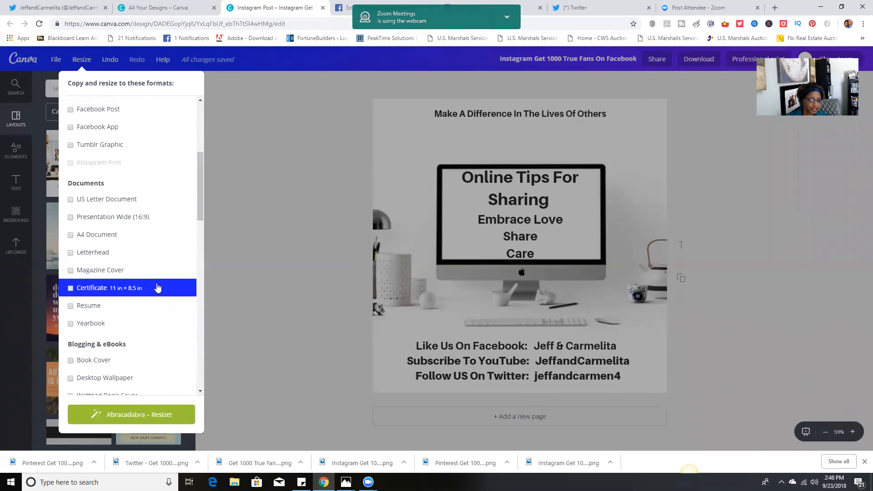
pyautogui.scroll(5, 158, 287)
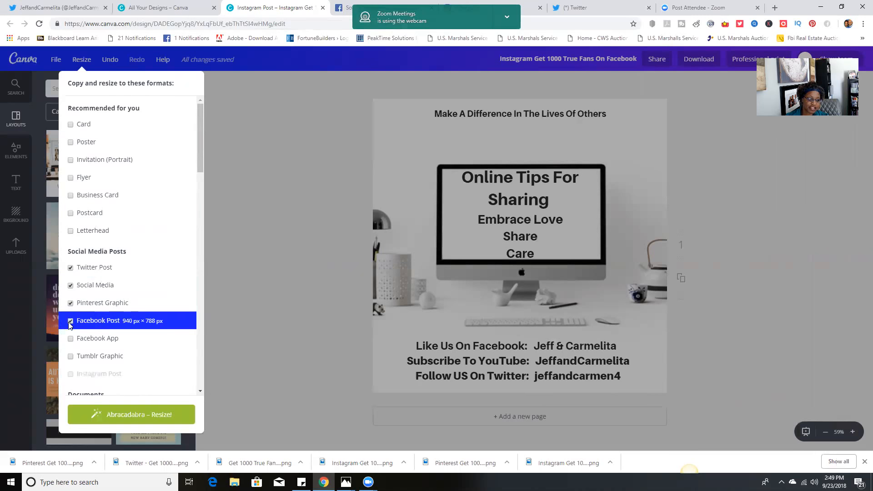
pyautogui.click(281, 283)
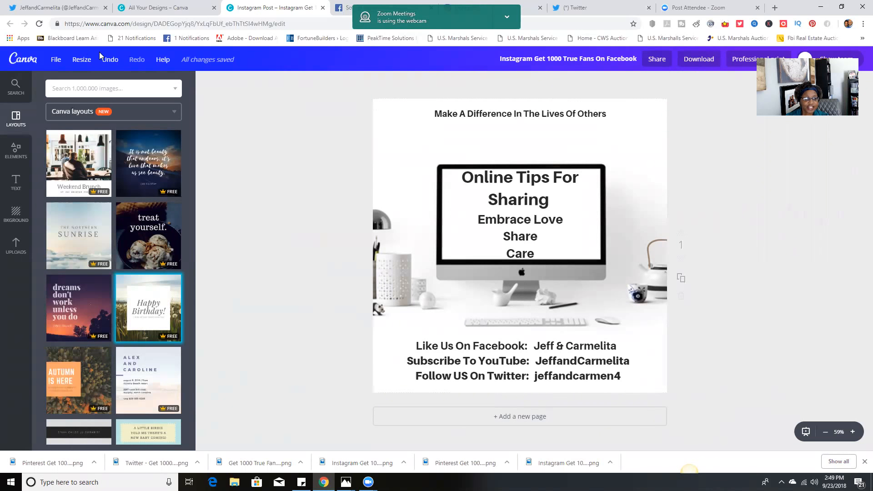
# Copy and resize the design to the Twitter Post, Pinterest Graphic and Facebook Post formats
pyautogui.click(84, 59)
pyautogui.click(70, 124)
pyautogui.click(70, 142)
pyautogui.click(71, 161)
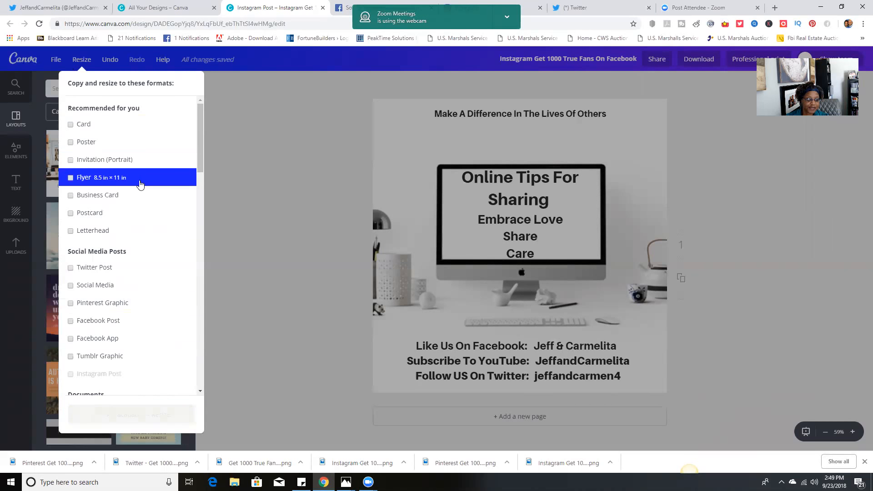
pyautogui.scroll(-1, 132, 201)
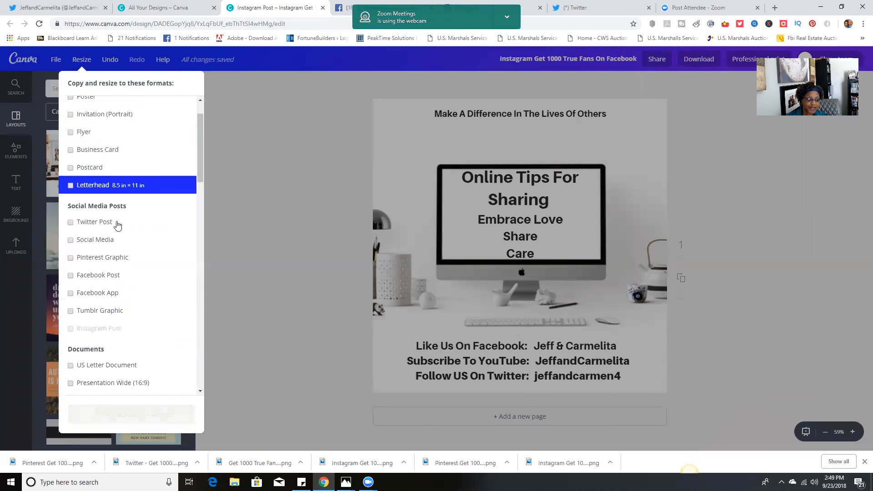
pyautogui.click(71, 222)
pyautogui.click(71, 241)
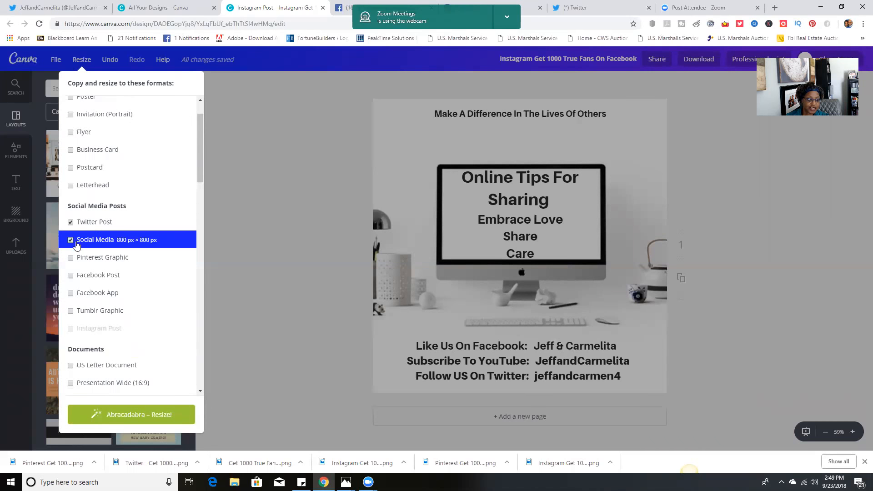
pyautogui.click(68, 240)
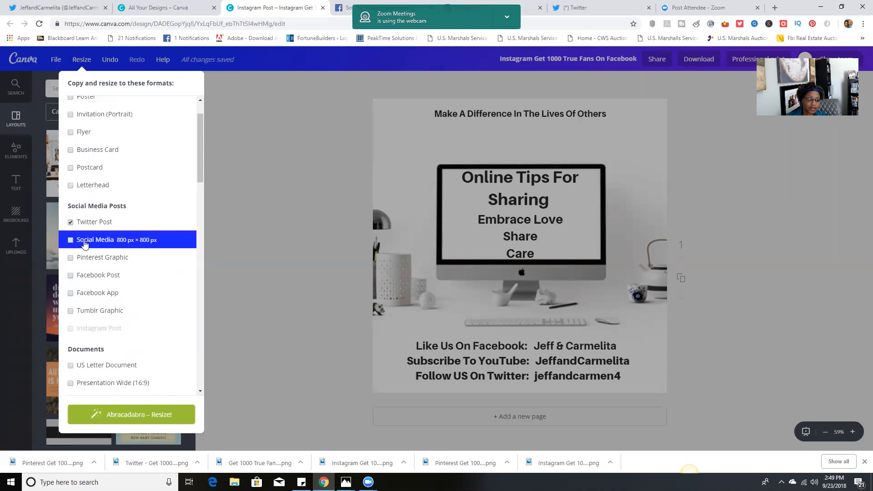
pyautogui.click(69, 276)
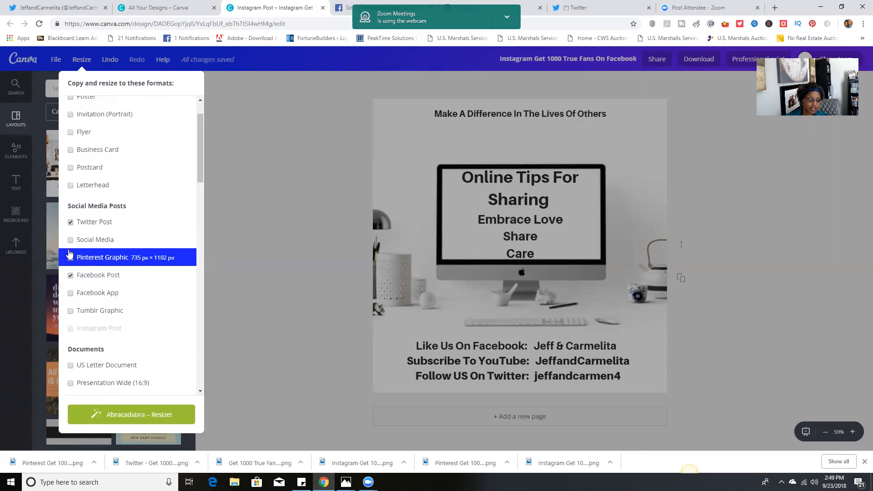
pyautogui.click(71, 258)
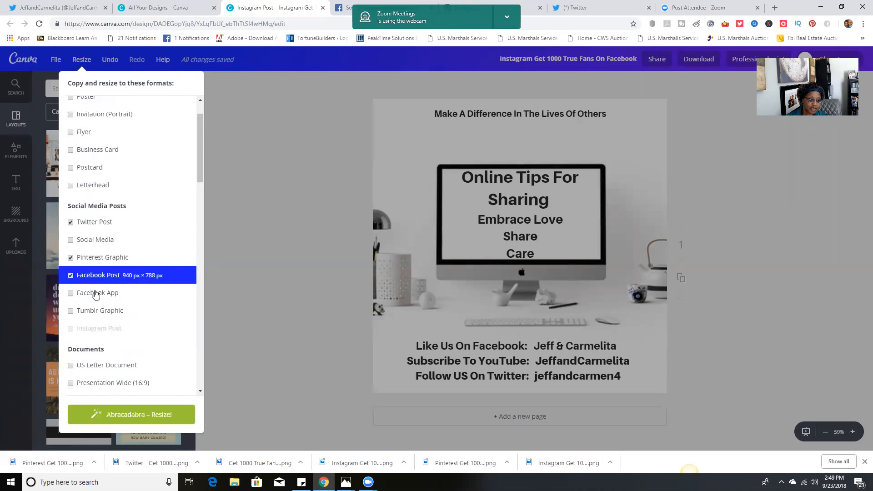
pyautogui.click(136, 417)
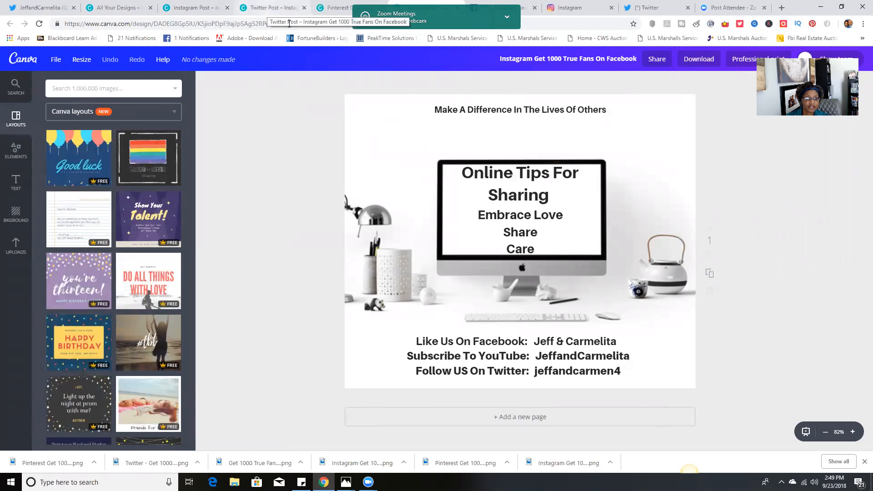
# In the Twitter Post copy, widen the social media contact text box and move it down to the lower edge of the design
pyautogui.click(206, 8)
pyautogui.click(253, 7)
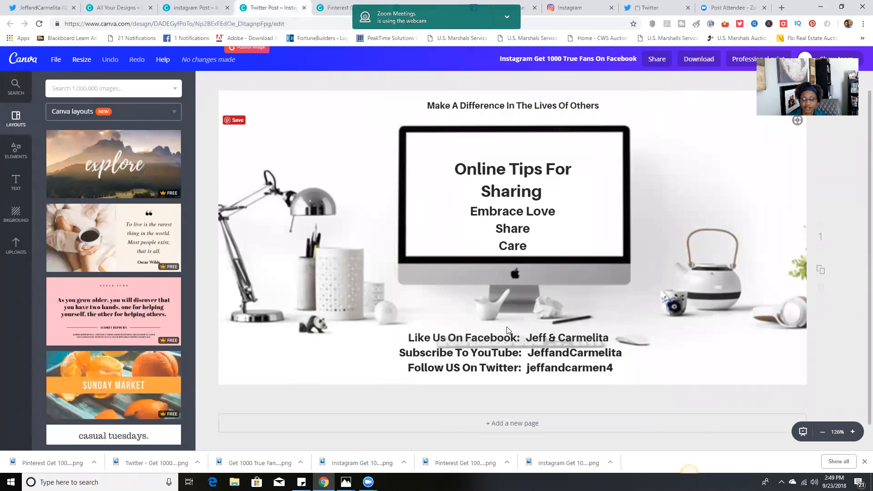
pyautogui.click(510, 335)
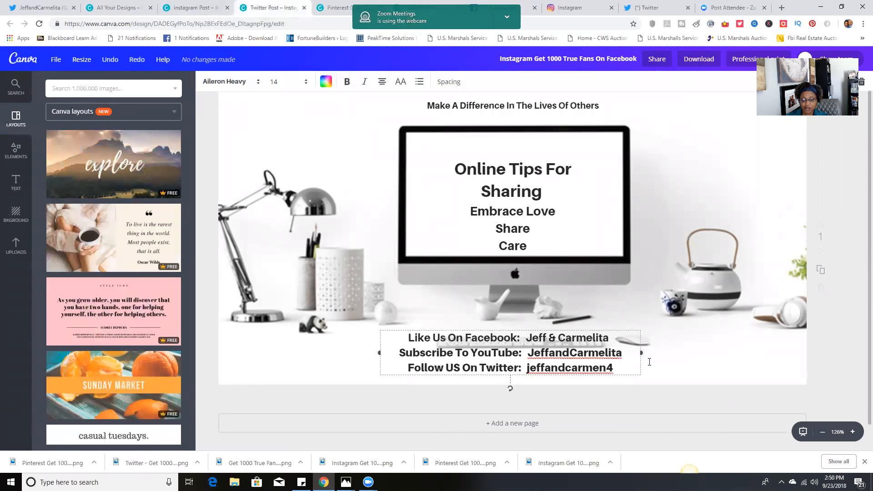
pyautogui.click(641, 353)
pyautogui.moveTo(644, 351); pyautogui.dragTo(665, 353)
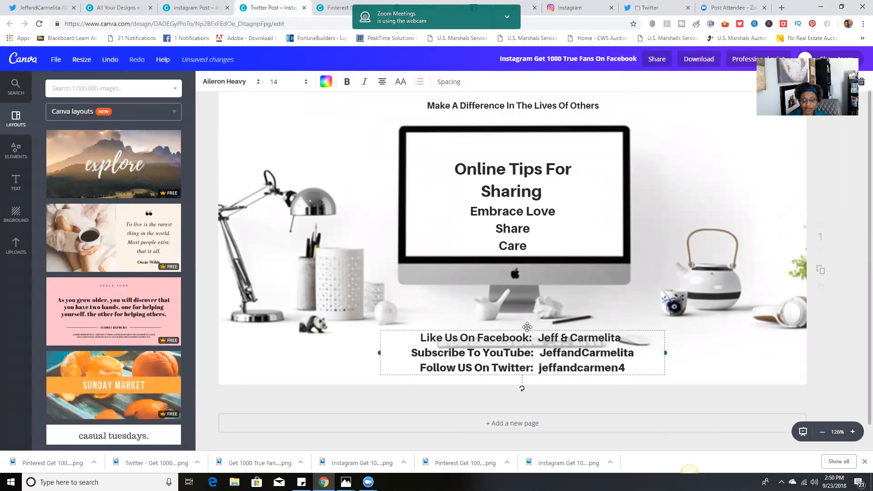
pyautogui.moveTo(529, 328); pyautogui.dragTo(526, 335)
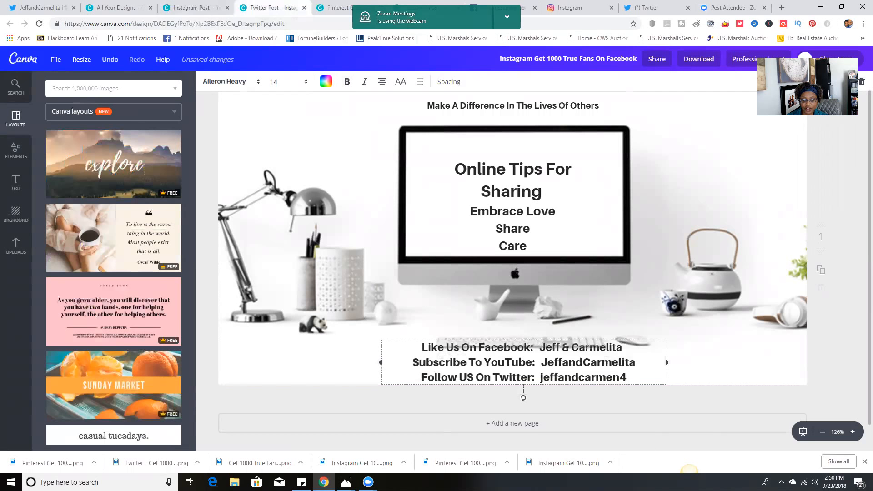
# Delete the "Like Us On Facebook" line from the Twitter Post's contact text
pyautogui.moveTo(627, 346); pyautogui.dragTo(415, 346)
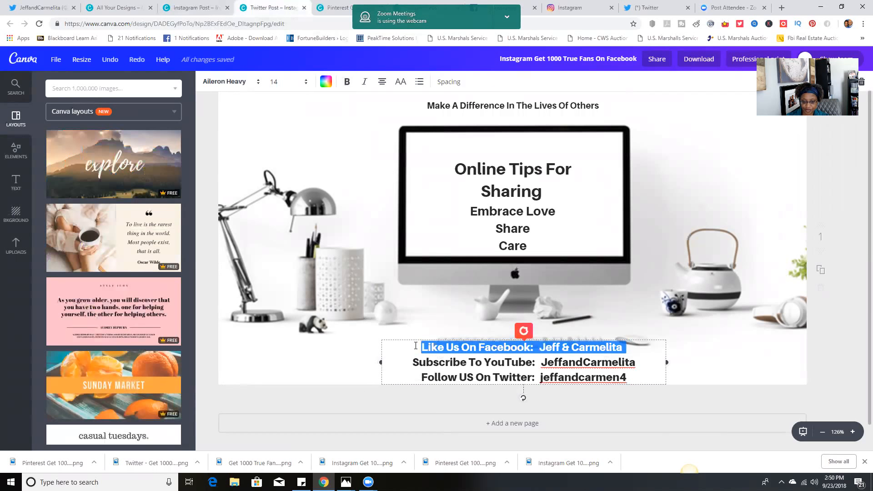
pyautogui.press('Delete')
pyautogui.click(349, 347)
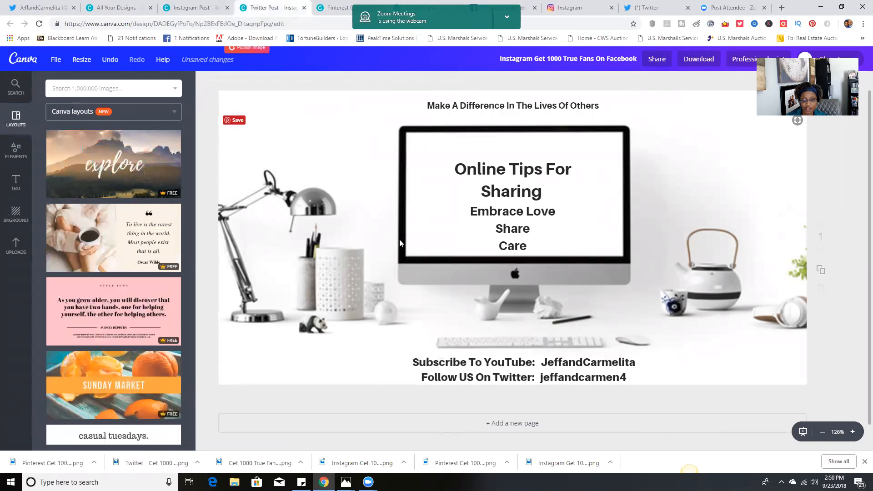
# Move the "Online Tips For Sharing" heading up within the monitor and set the "Make A Difference In The Lives Of Others" line to size 18
pyautogui.moveTo(472, 172); pyautogui.dragTo(472, 160)
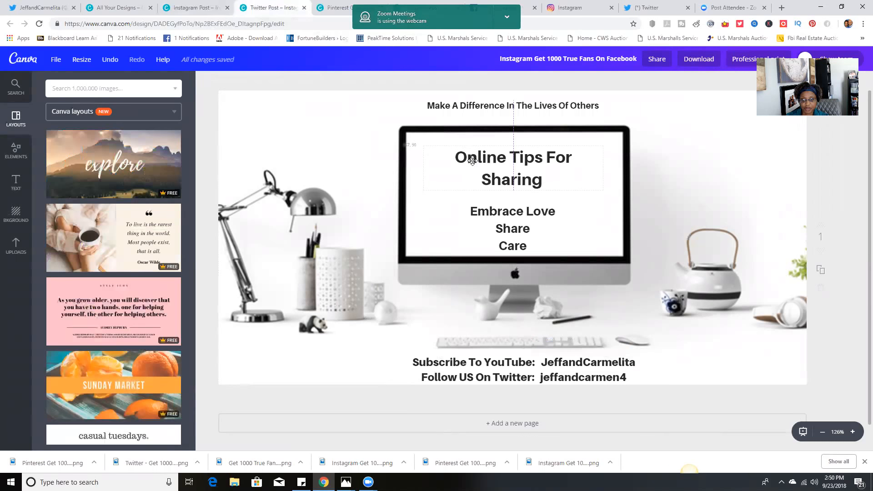
pyautogui.click(318, 128)
pyautogui.click(608, 105)
pyautogui.moveTo(519, 97); pyautogui.dragTo(449, 102)
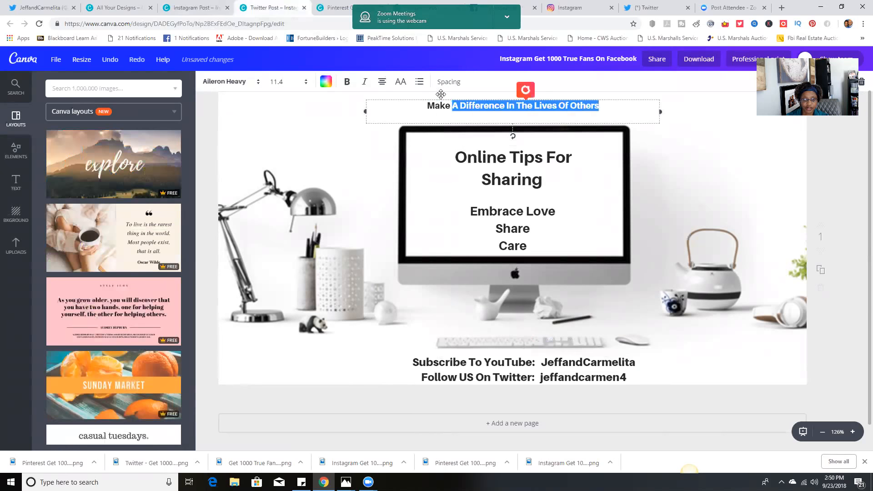
pyautogui.click(279, 82)
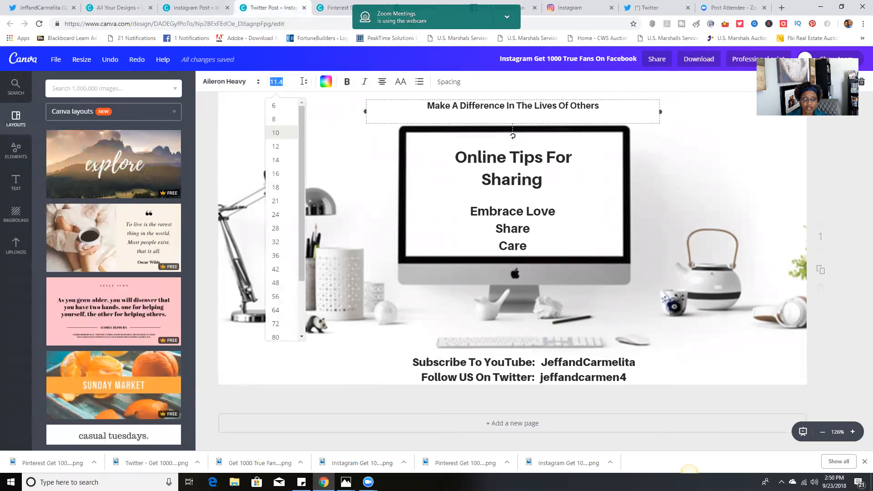
pyautogui.click(276, 188)
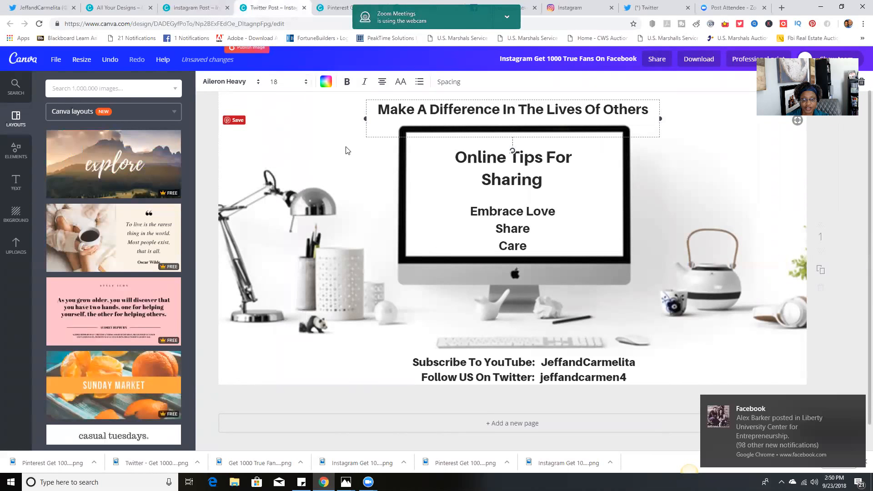
pyautogui.click(322, 152)
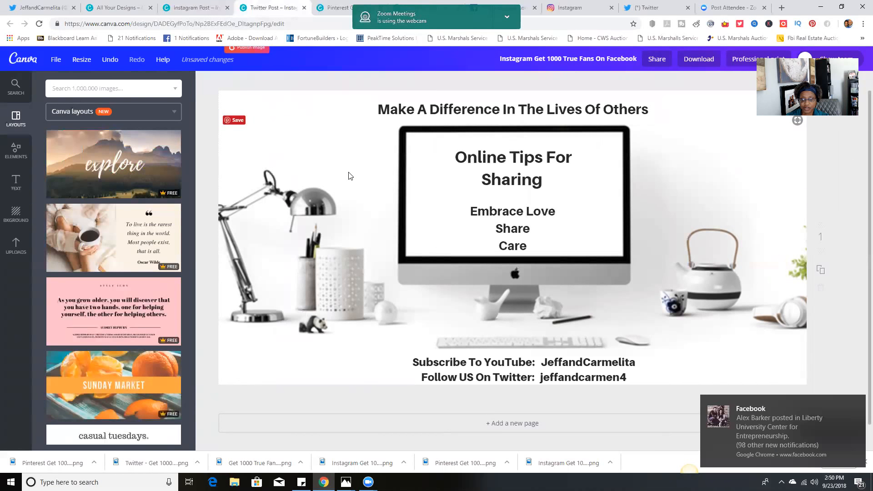
pyautogui.click(359, 168)
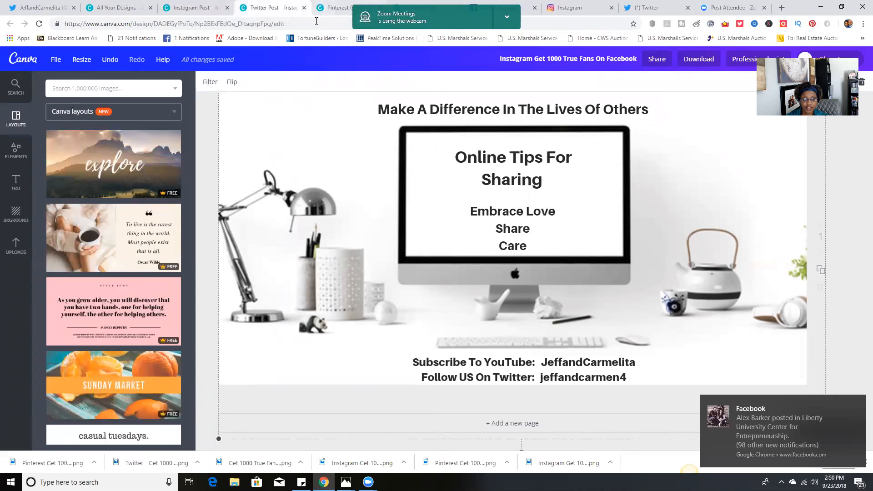
# In the Pinterest Graphic copy, set the "Make A Difference In The Lives Of Others" text to size 32
pyautogui.click(329, 7)
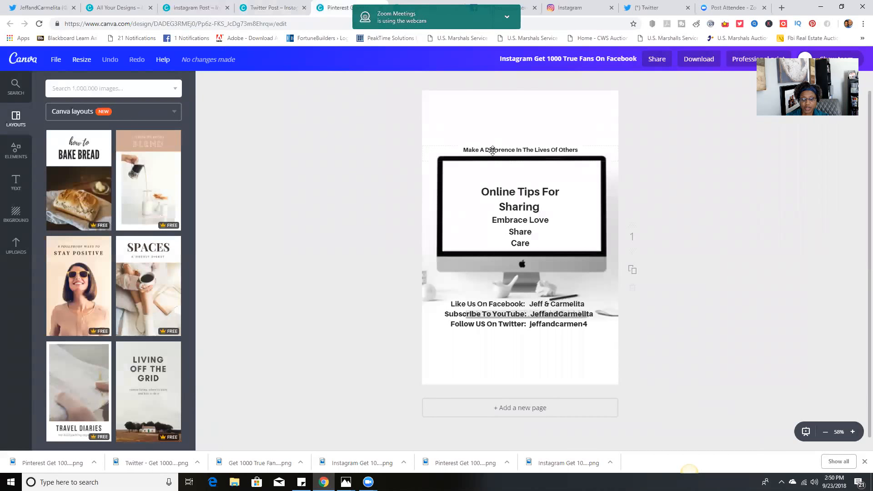
pyautogui.click(575, 150)
pyautogui.moveTo(582, 148); pyautogui.dragTo(467, 148)
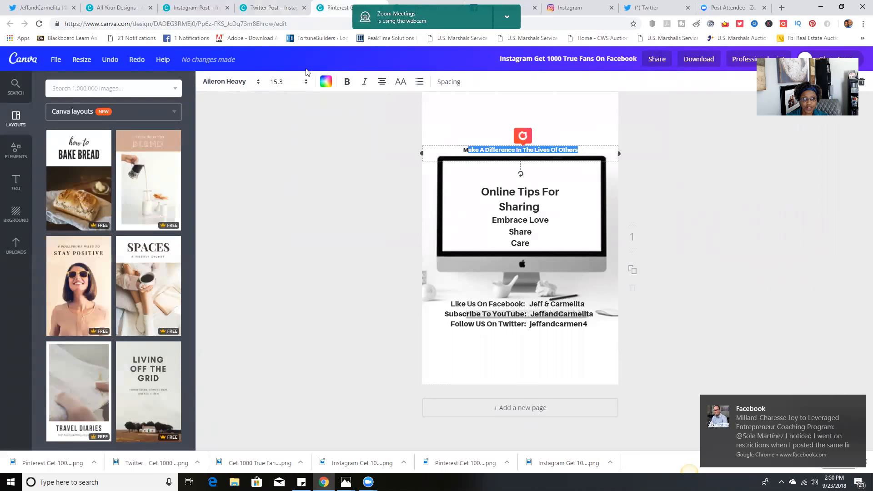
pyautogui.click(302, 82)
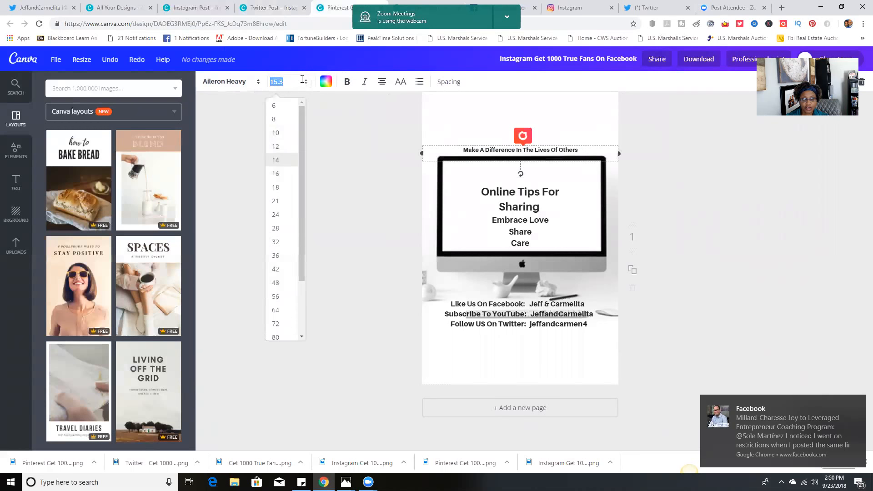
pyautogui.click(278, 201)
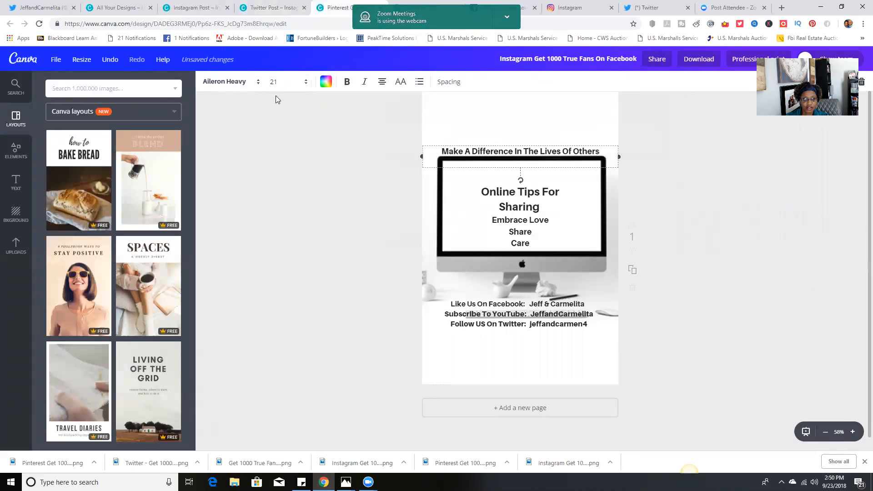
pyautogui.click(274, 82)
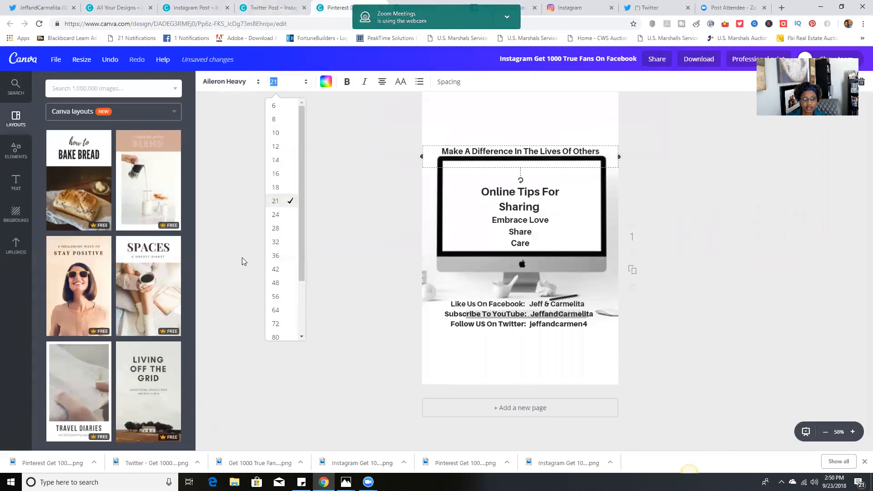
pyautogui.click(277, 244)
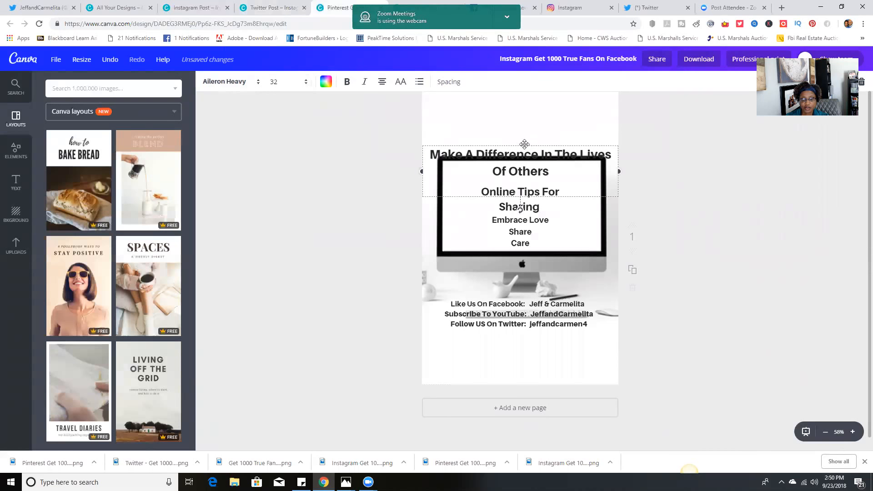
# Move the enlarged tagline to the top of the Pinterest page and break it so the second line reads "The Lives Of Others"
pyautogui.moveTo(524, 143); pyautogui.dragTo(521, 97)
pyautogui.click(556, 106)
pyautogui.press('Return')
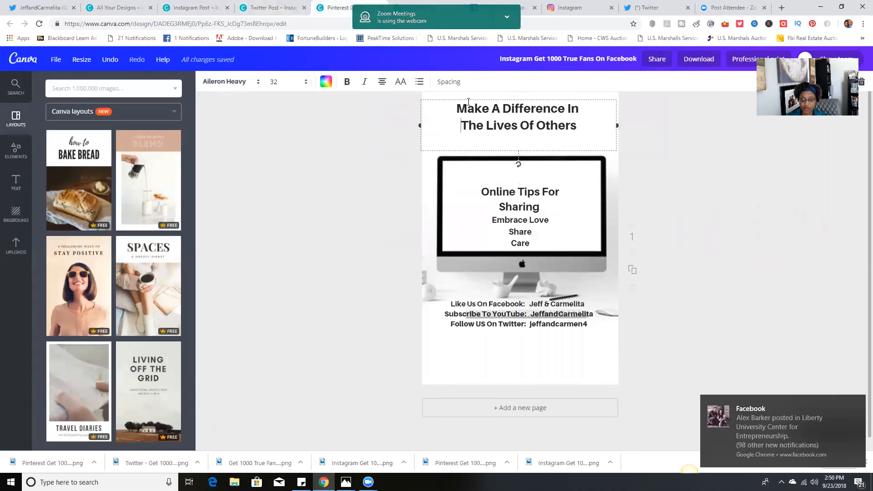
pyautogui.click(370, 192)
# Widen the "Online Tips For Sharing" box on both sides so it fits on one line, and place it near the top of the monitor screen
pyautogui.moveTo(520, 187)
pyautogui.mouseDown()
pyautogui.moveTo(505, 200)
pyautogui.moveTo(519, 175)
pyautogui.mouseUp()
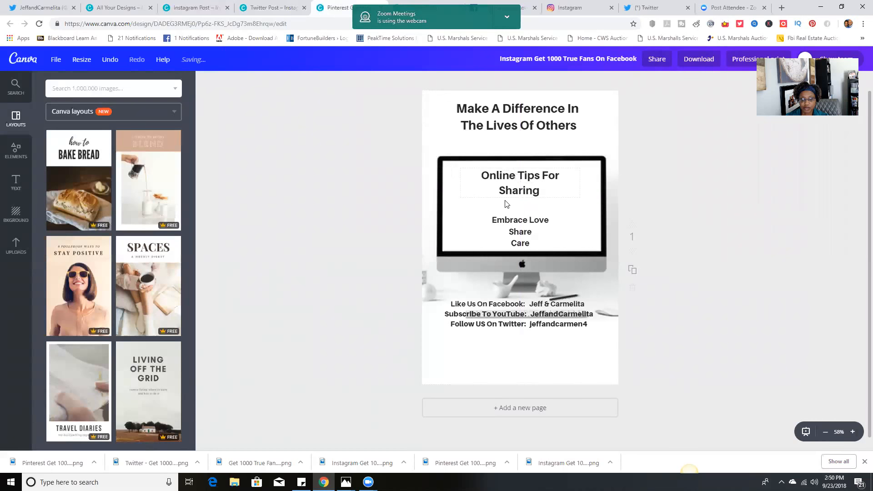
pyautogui.click(455, 201)
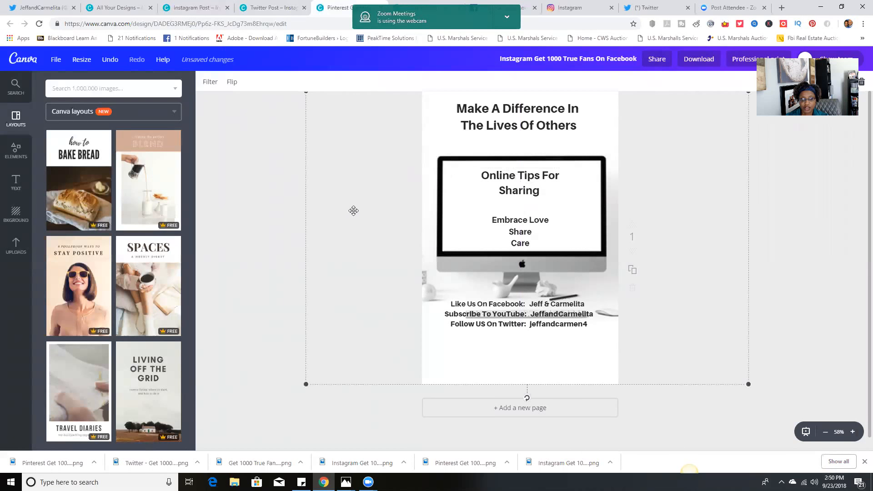
pyautogui.click(265, 208)
pyautogui.moveTo(559, 184); pyautogui.dragTo(561, 187)
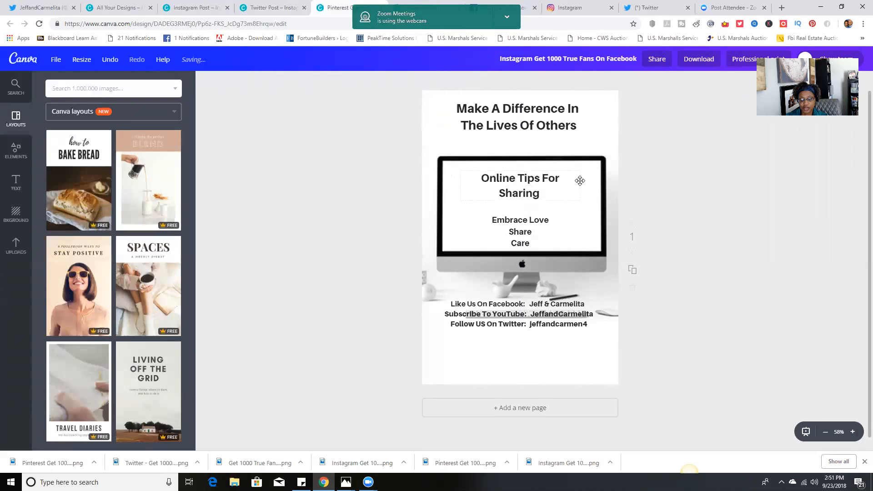
pyautogui.click(554, 186)
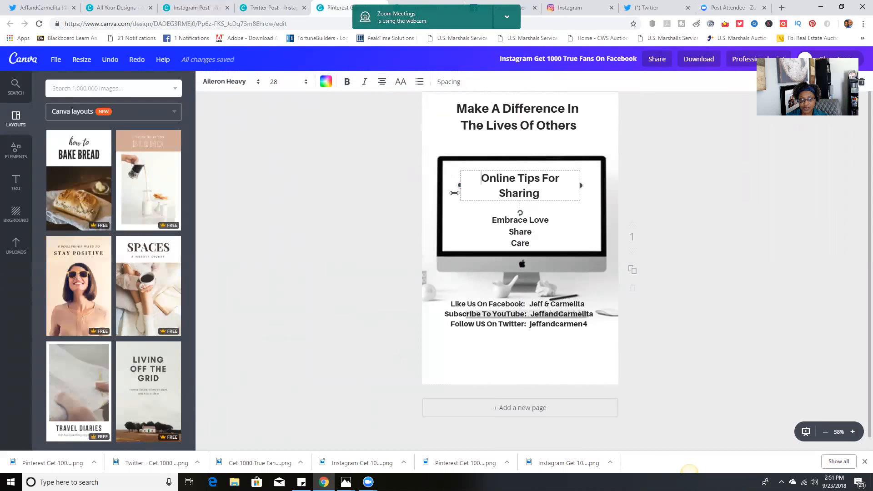
pyautogui.moveTo(456, 187); pyautogui.dragTo(439, 181)
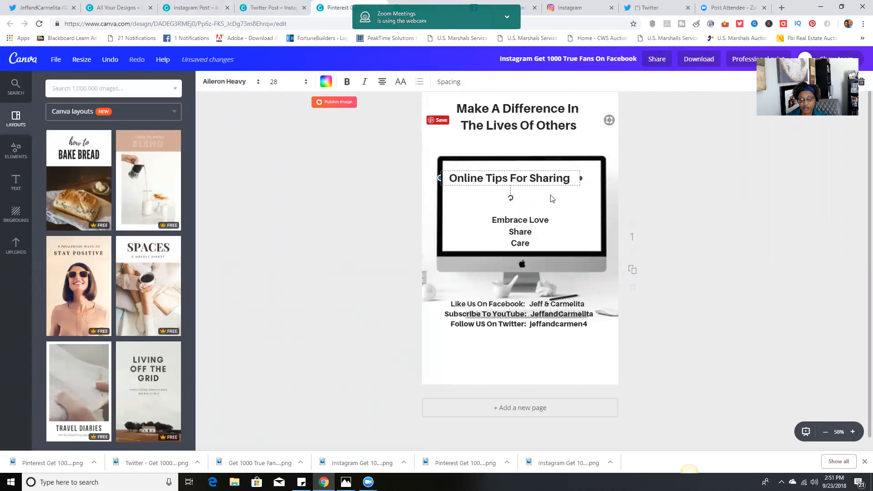
pyautogui.moveTo(581, 178); pyautogui.dragTo(597, 174)
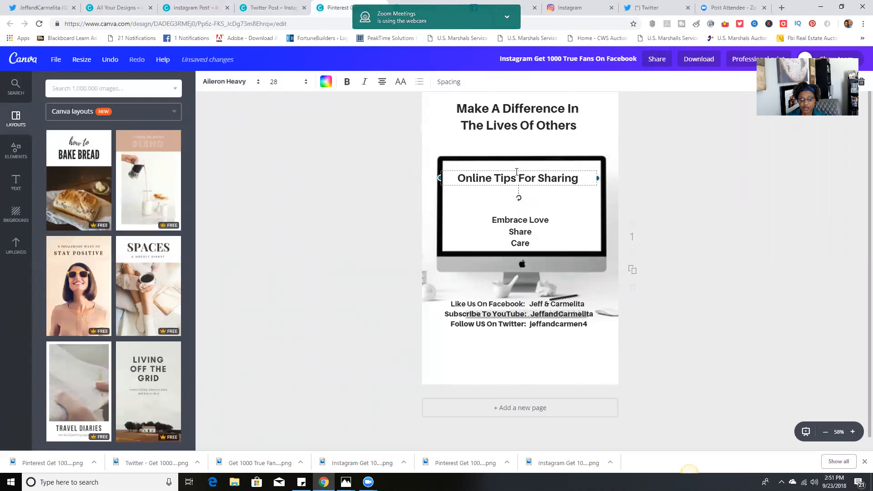
pyautogui.moveTo(522, 169); pyautogui.dragTo(523, 165)
# Move the "Embrace Love, Share, Care" lines up closer beneath the heading inside the monitor and set their text size to 28
pyautogui.click(517, 209)
pyautogui.moveTo(517, 214); pyautogui.dragTo(516, 192)
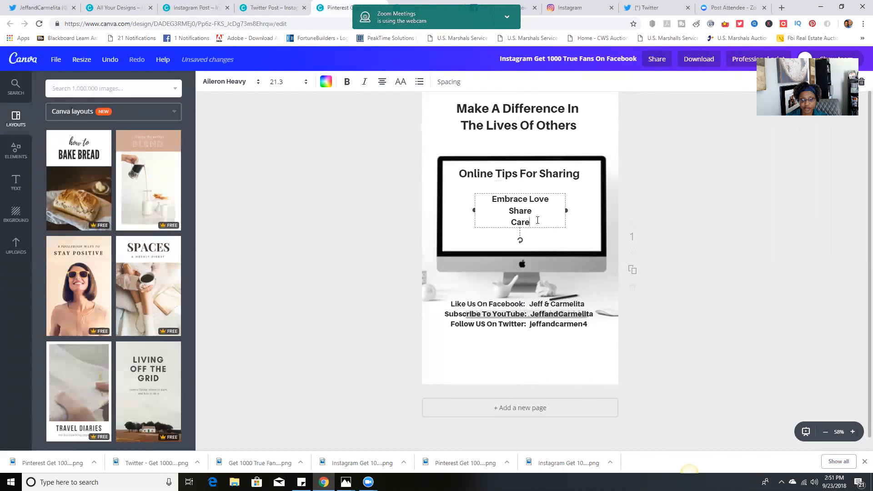
pyautogui.moveTo(531, 223); pyautogui.dragTo(490, 198)
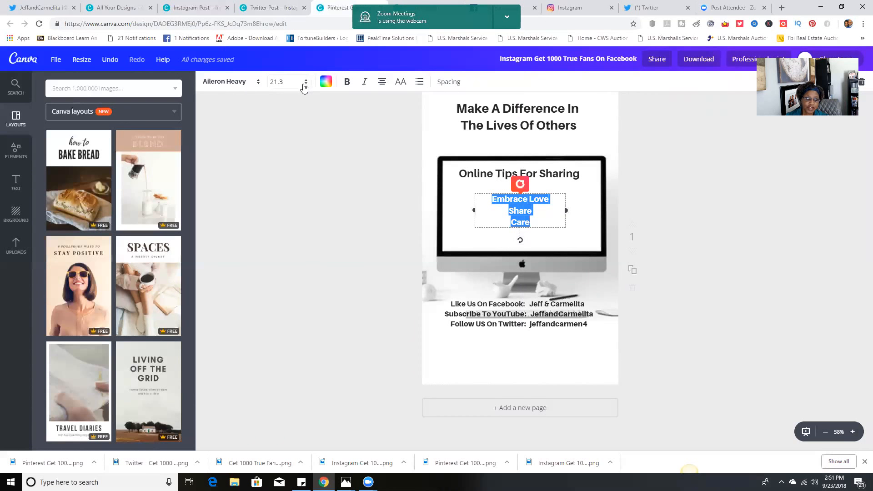
pyautogui.click(278, 82)
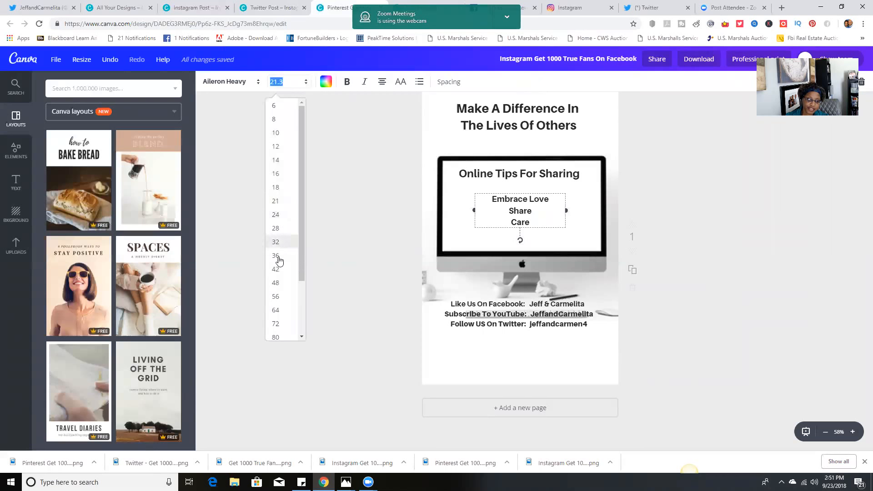
pyautogui.click(278, 228)
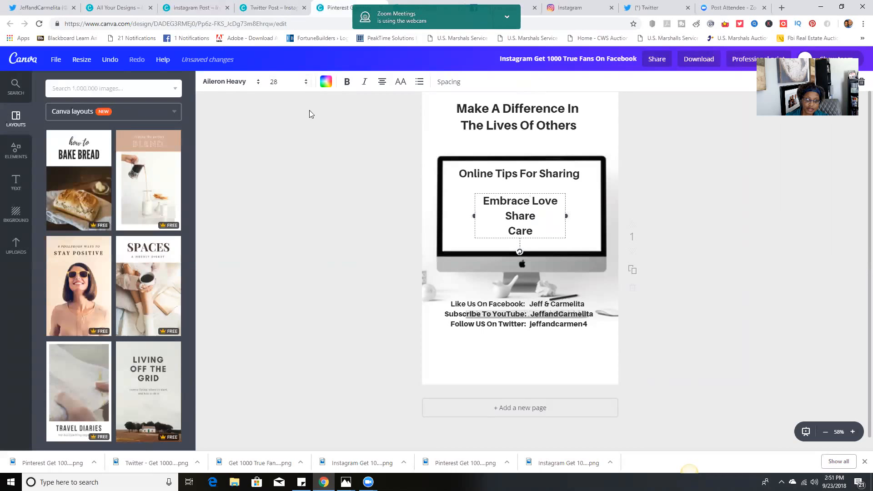
pyautogui.click(292, 229)
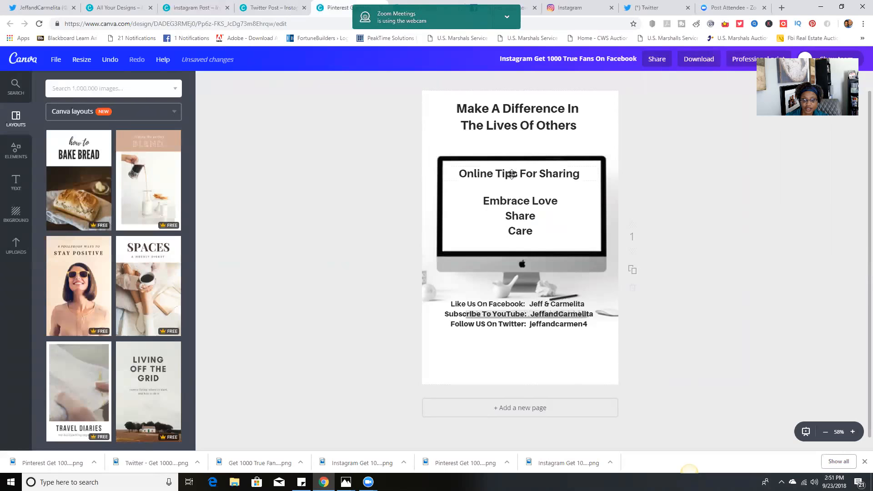
# Set the "Online Tips For Sharing" heading on the Pinterest page to size 32
pyautogui.click(555, 175)
pyautogui.moveTo(567, 174); pyautogui.dragTo(538, 176)
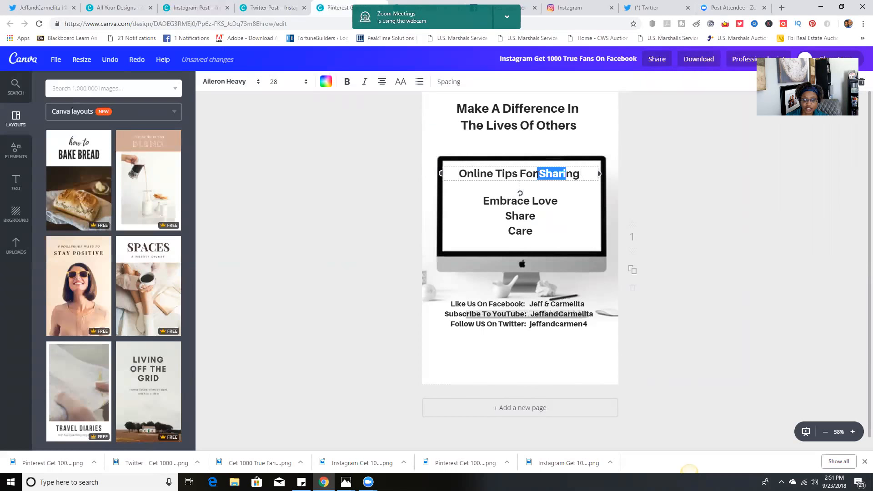
pyautogui.click(284, 82)
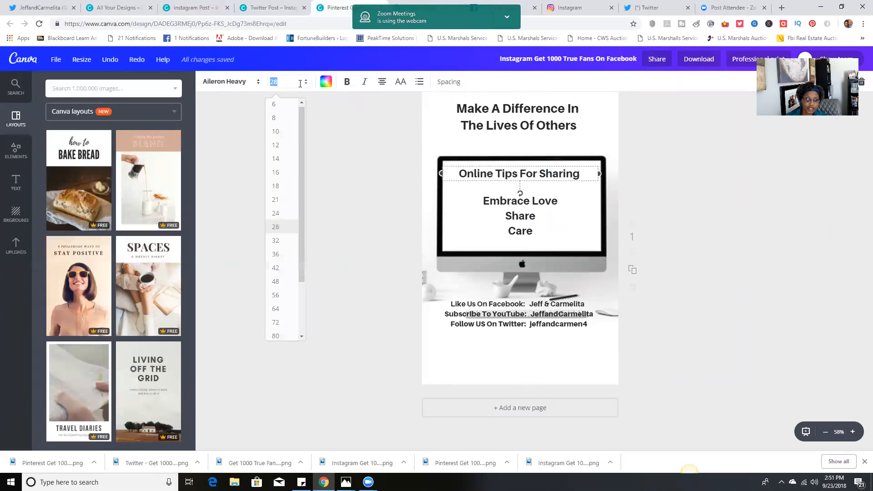
pyautogui.click(276, 240)
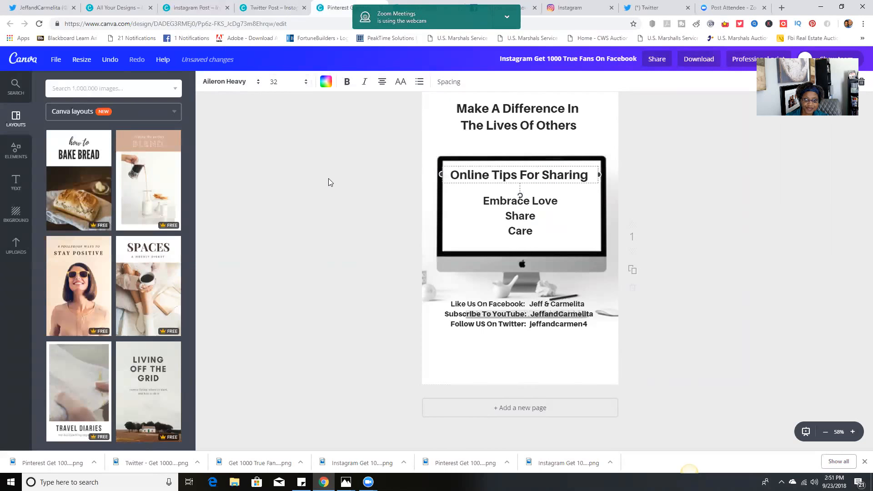
pyautogui.click(340, 150)
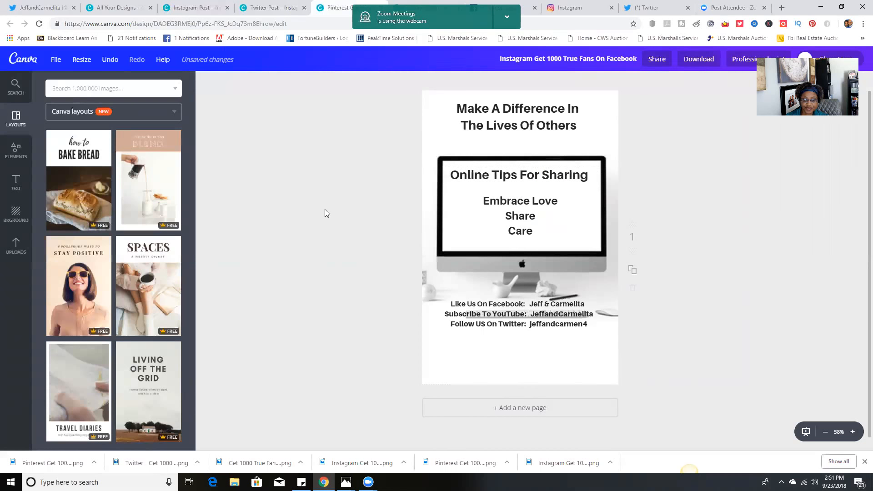
# Move the three social media contact lines down into the white area below the keyboard
pyautogui.click(511, 299)
pyautogui.click(510, 303)
pyautogui.click(510, 305)
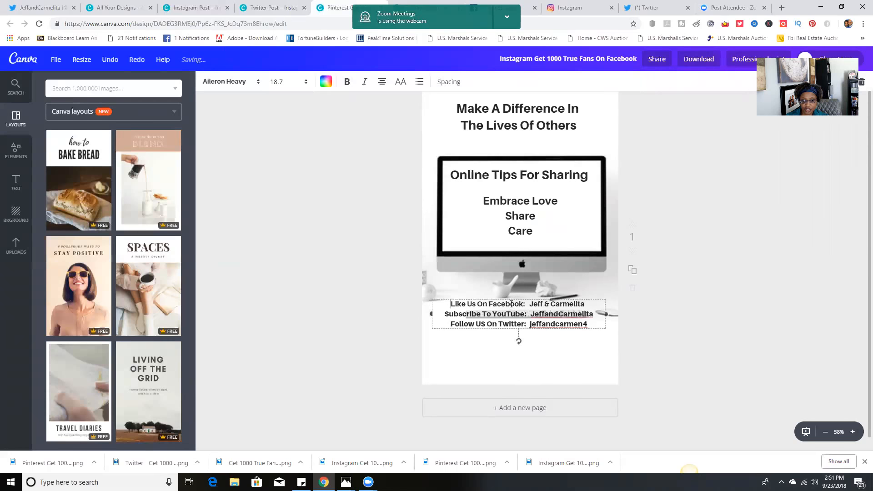
pyautogui.moveTo(511, 299); pyautogui.dragTo(516, 328)
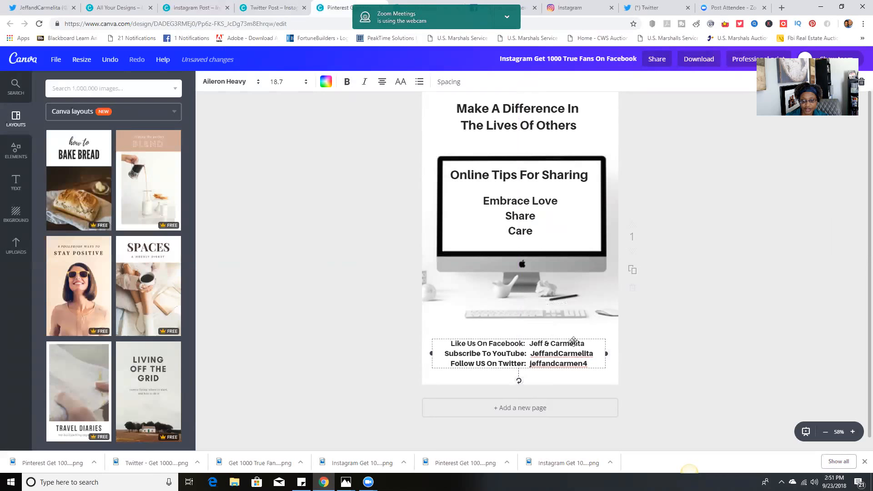
# Try the social media contact lines at text sizes 28, 24 and 18
pyautogui.moveTo(588, 364); pyautogui.dragTo(449, 343)
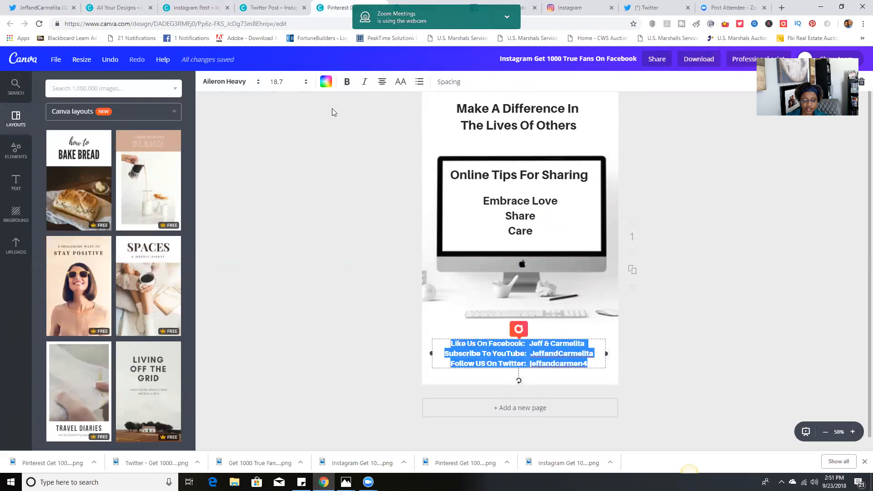
pyautogui.click(291, 83)
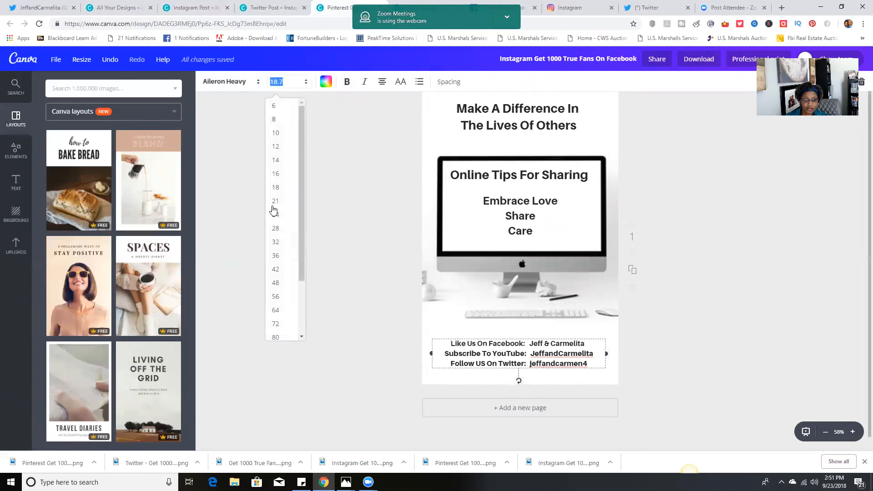
pyautogui.click(274, 228)
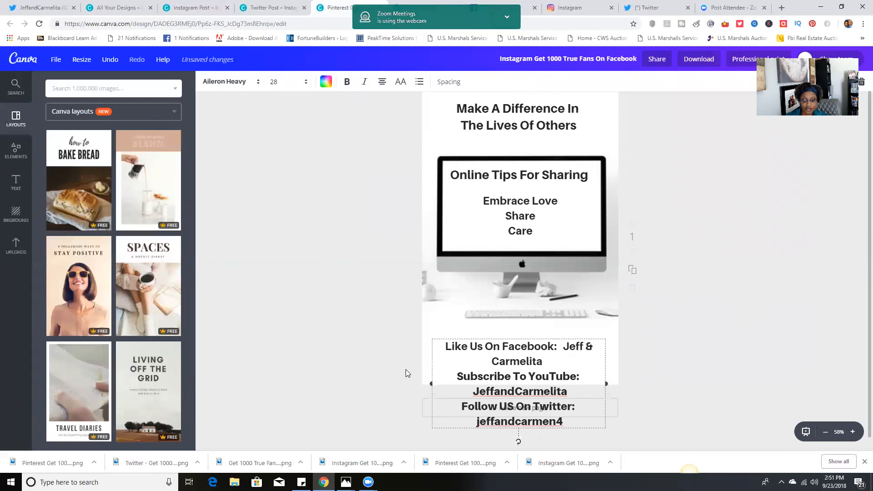
pyautogui.click(305, 82)
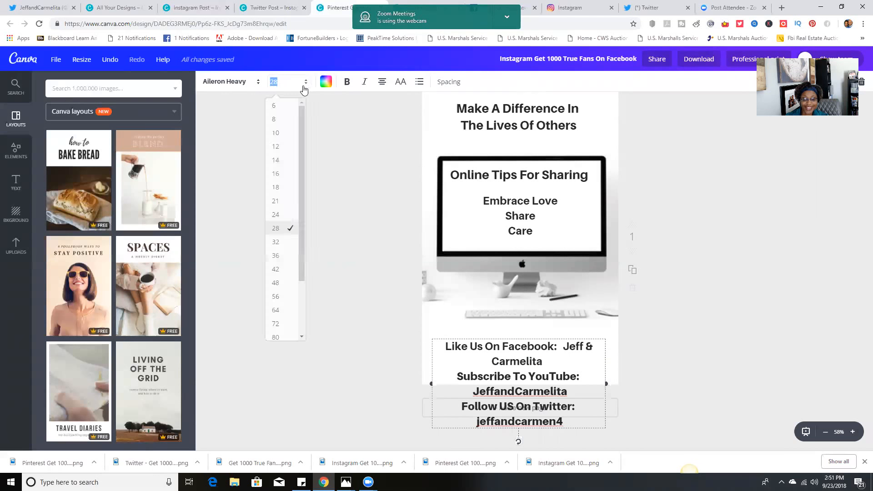
pyautogui.click(275, 214)
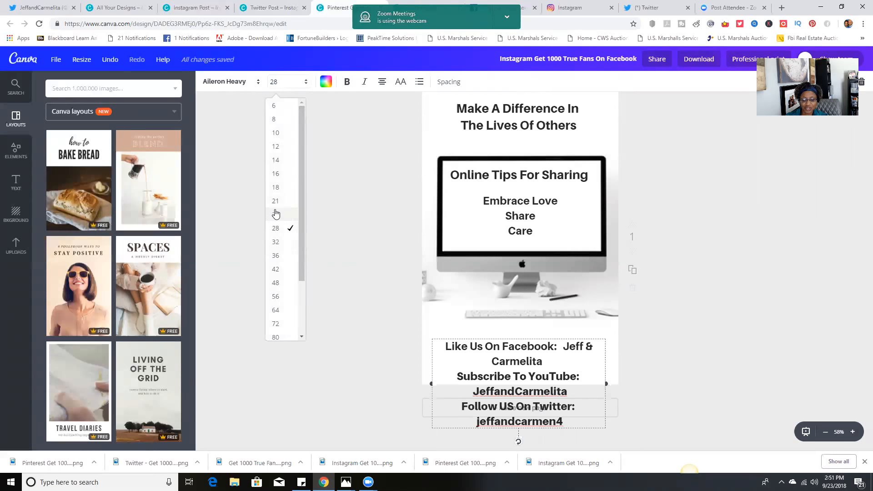
pyautogui.click(295, 82)
pyautogui.click(273, 187)
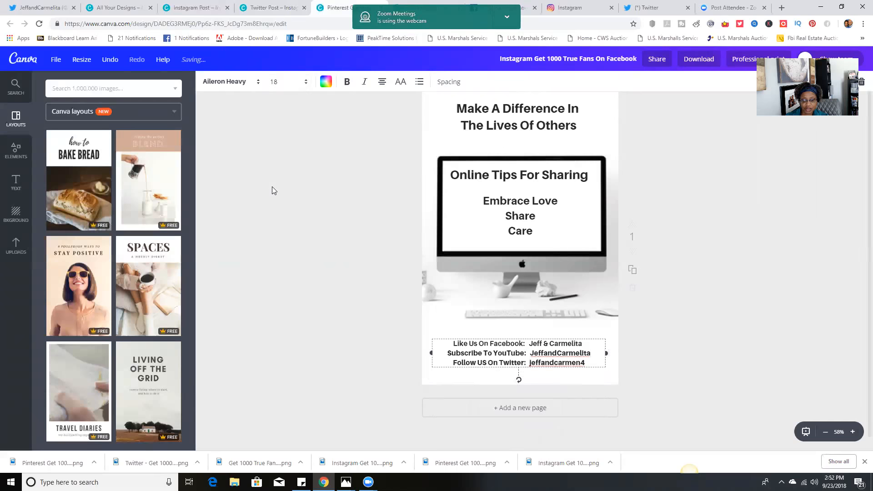
pyautogui.click(344, 322)
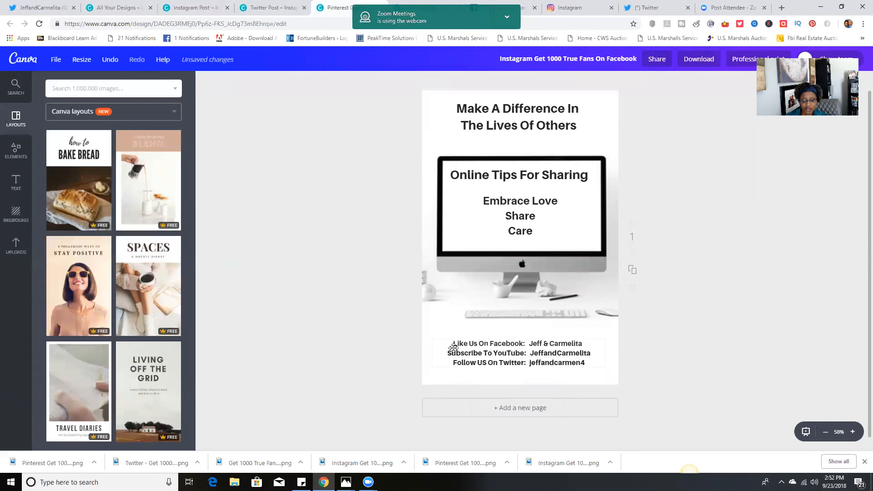
# Widen the social media text box on both sides to about the page width and move it down near the page's lower edge
pyautogui.click(507, 360)
pyautogui.moveTo(606, 342); pyautogui.dragTo(619, 353)
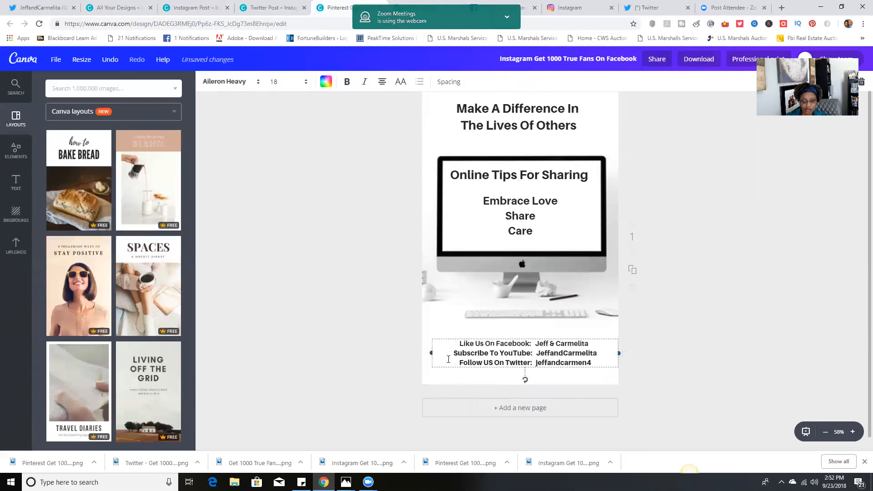
pyautogui.moveTo(427, 354); pyautogui.dragTo(414, 355)
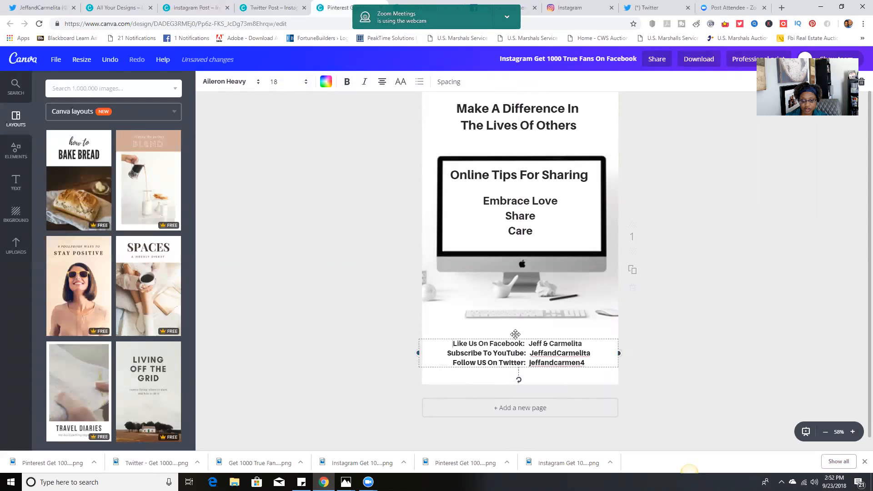
pyautogui.moveTo(516, 336)
pyautogui.mouseDown()
pyautogui.moveTo(515, 326)
pyautogui.moveTo(512, 350)
pyautogui.mouseUp()
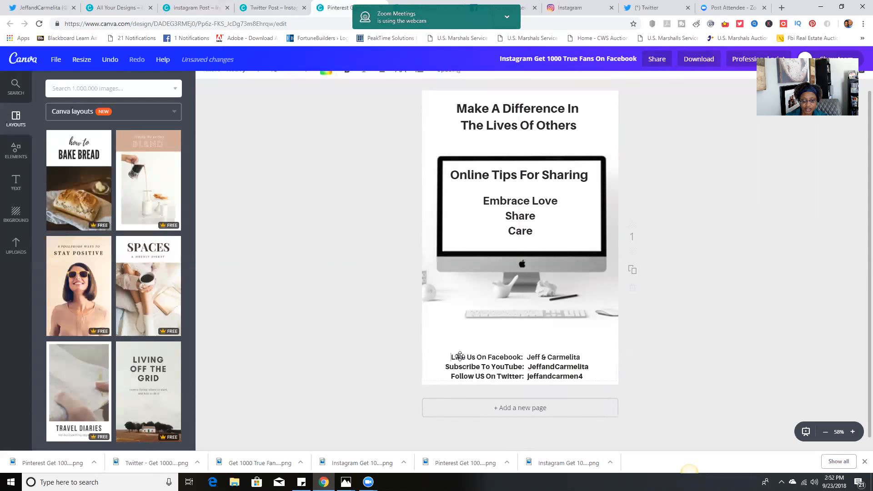
# Set the social media contact lines to size 21 and move them up slightly between the keyboard and the page's lower edge
pyautogui.moveTo(447, 358); pyautogui.dragTo(593, 377)
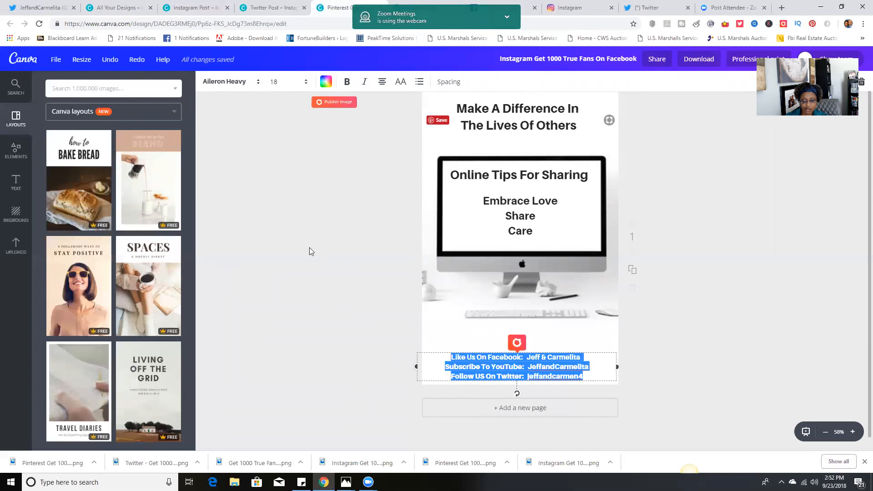
pyautogui.click(304, 83)
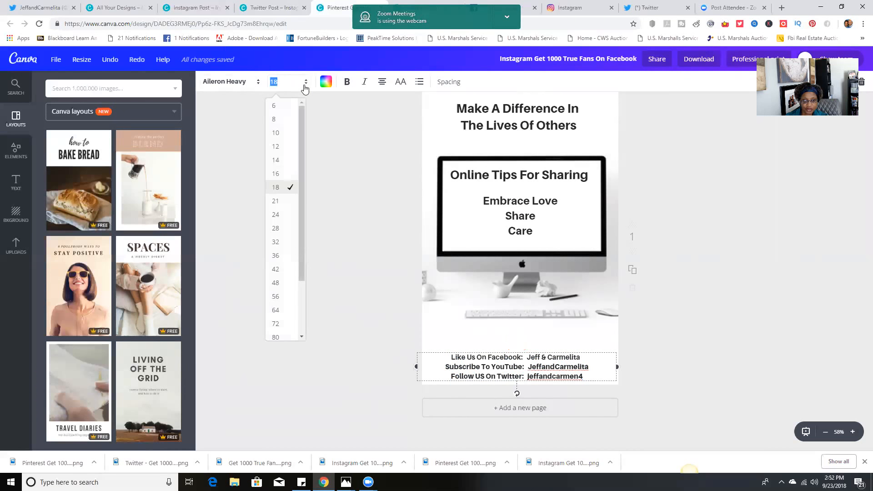
pyautogui.click(277, 201)
pyautogui.click(424, 379)
pyautogui.moveTo(474, 365); pyautogui.dragTo(469, 342)
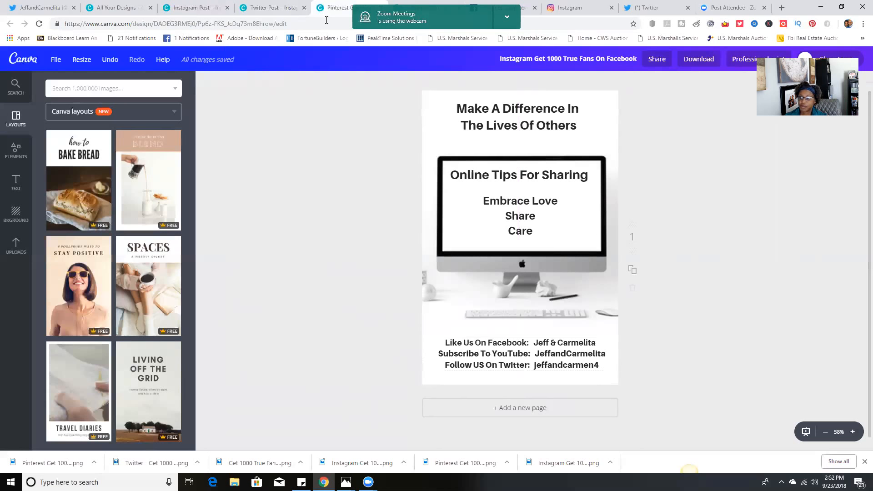
# Reduce the browser from full screen to a wide window clear of the meeting bar and switch to the Facebook Post copy
pyautogui.click(850, 7)
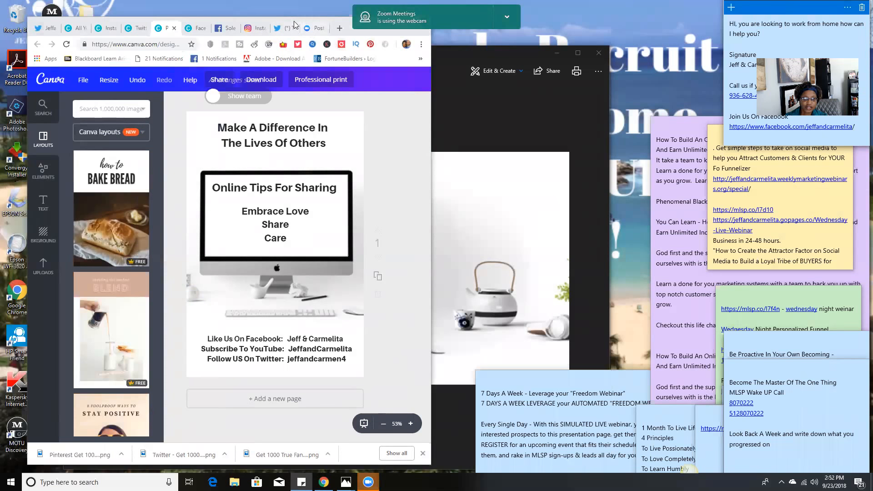
pyautogui.click(434, 108)
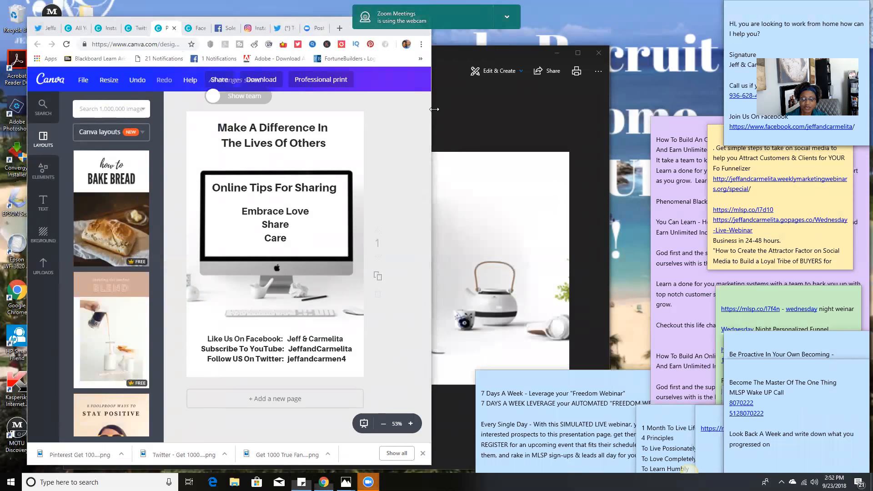
pyautogui.moveTo(863, 130); pyautogui.dragTo(859, 124)
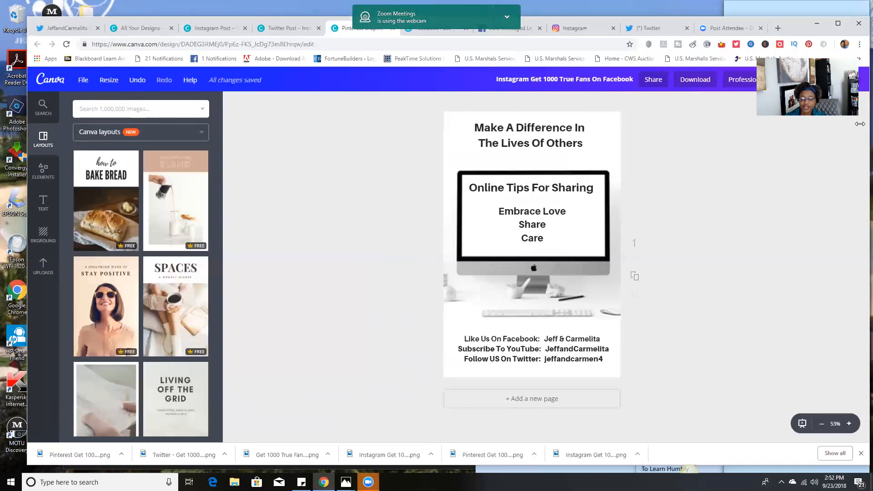
pyautogui.click(838, 23)
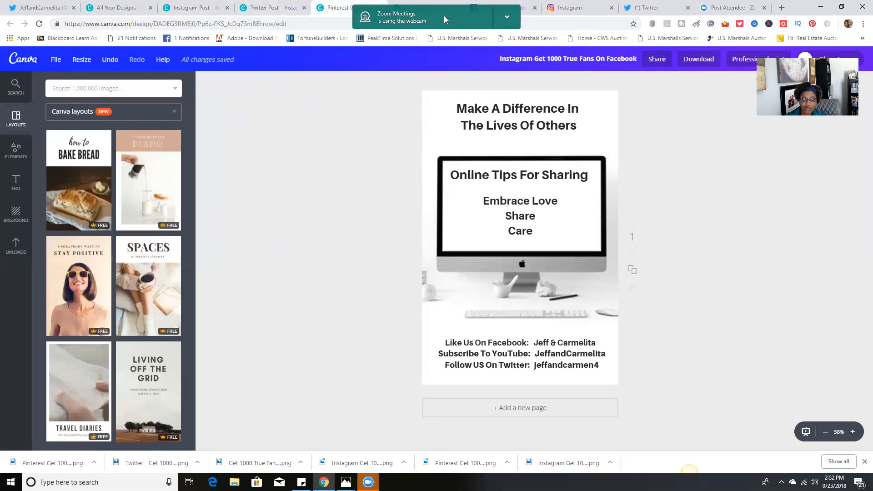
pyautogui.doubleClick(794, 8)
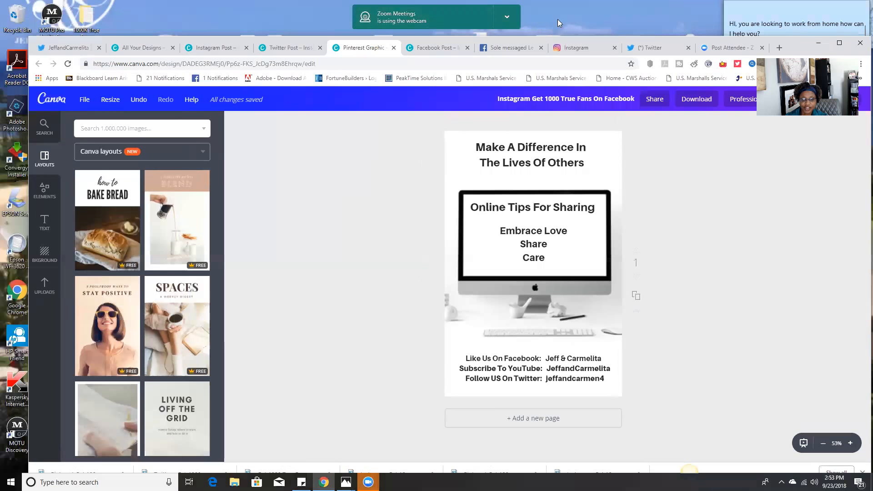
pyautogui.click(419, 53)
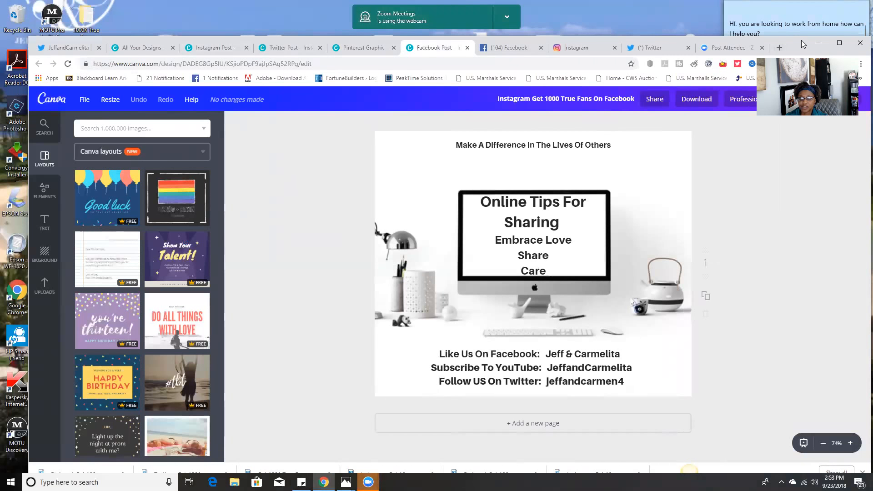
pyautogui.moveTo(804, 44); pyautogui.dragTo(780, 8)
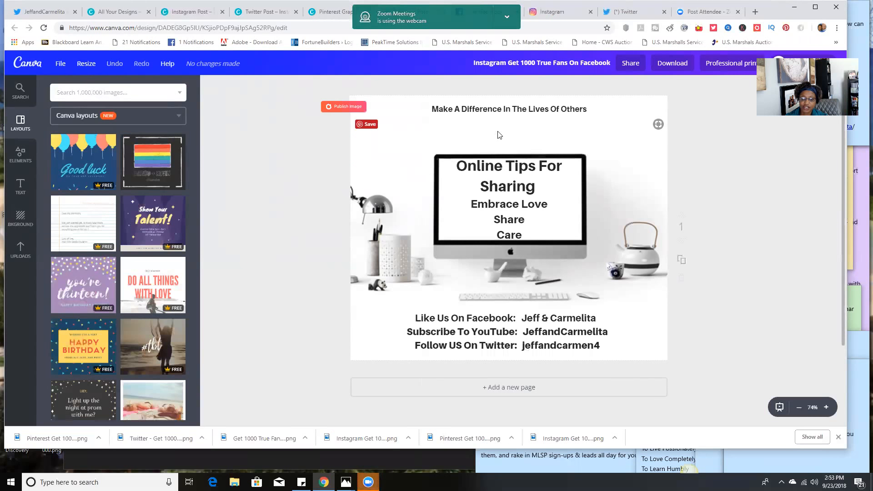
# In the Facebook Post copy, nudge the "Make A Difference In The Lives Of Others" line down slightly and set it to size 32
pyautogui.click(519, 122)
pyautogui.moveTo(563, 110)
pyautogui.mouseDown()
pyautogui.moveTo(533, 109)
pyautogui.moveTo(572, 112)
pyautogui.mouseUp()
pyautogui.click(608, 117)
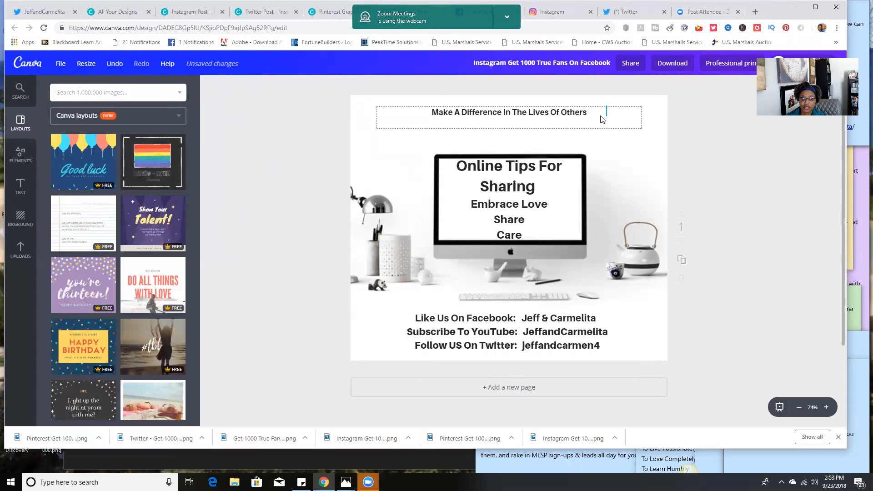
pyautogui.click(595, 111)
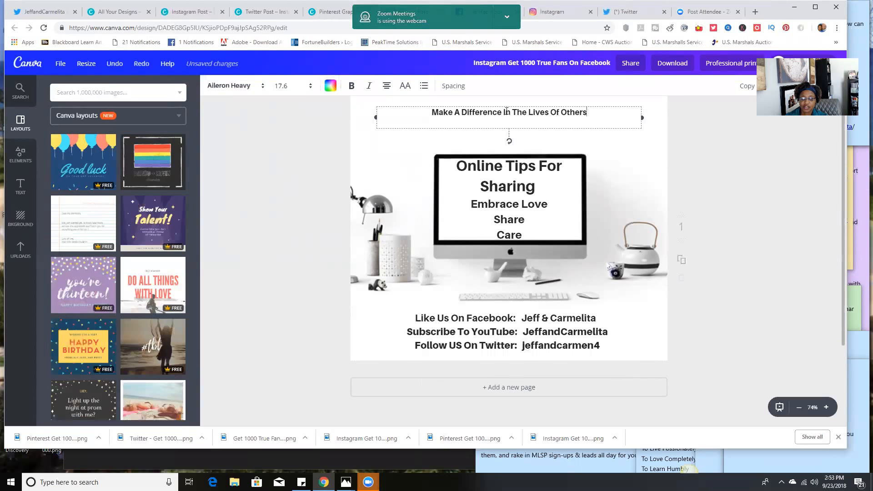
pyautogui.hotkey('ctrl', 'a')
pyautogui.click(296, 85)
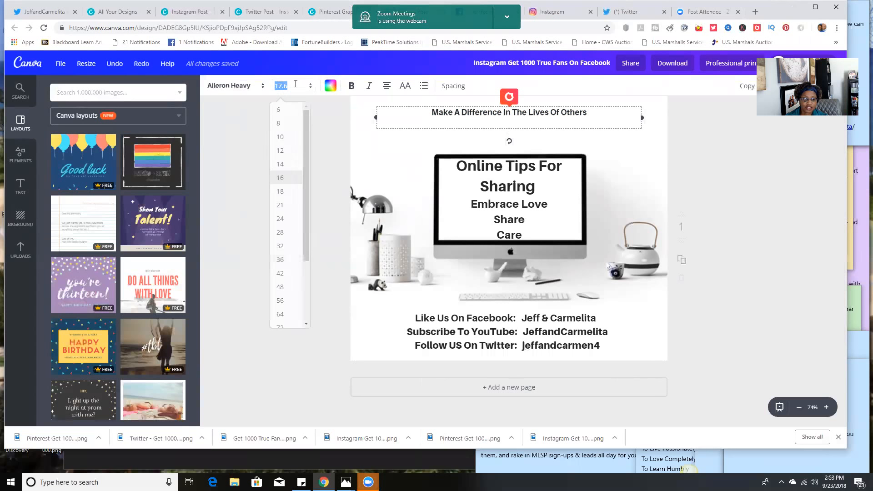
pyautogui.click(281, 249)
pyautogui.click(252, 233)
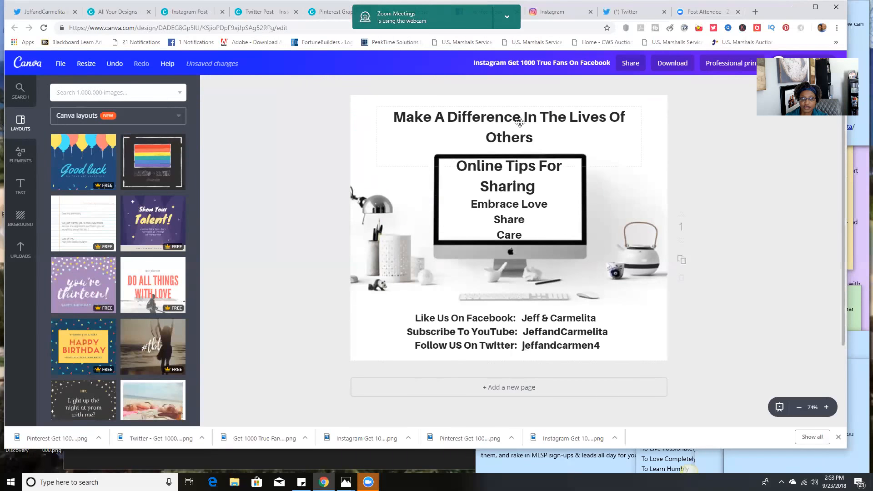
# Break the headline after "Make A Difference In" so "The Lives Of Others" sits on the second line, and deselect it
pyautogui.click(552, 115)
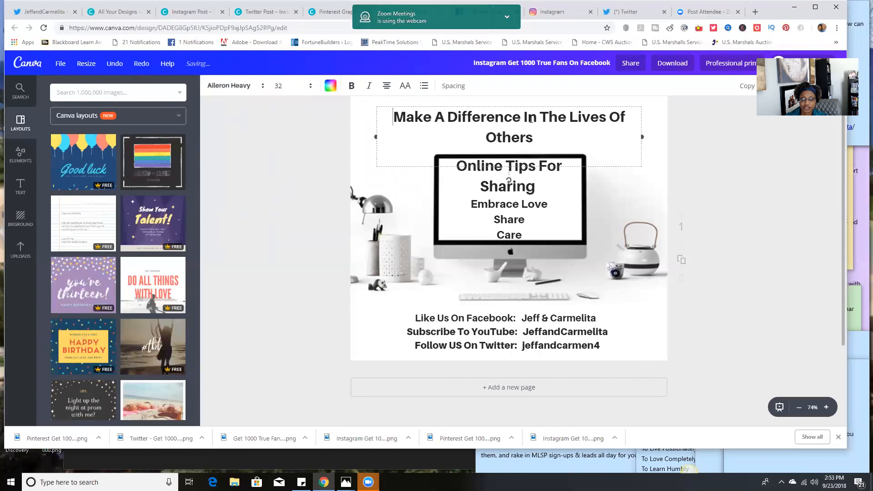
pyautogui.press('Return')
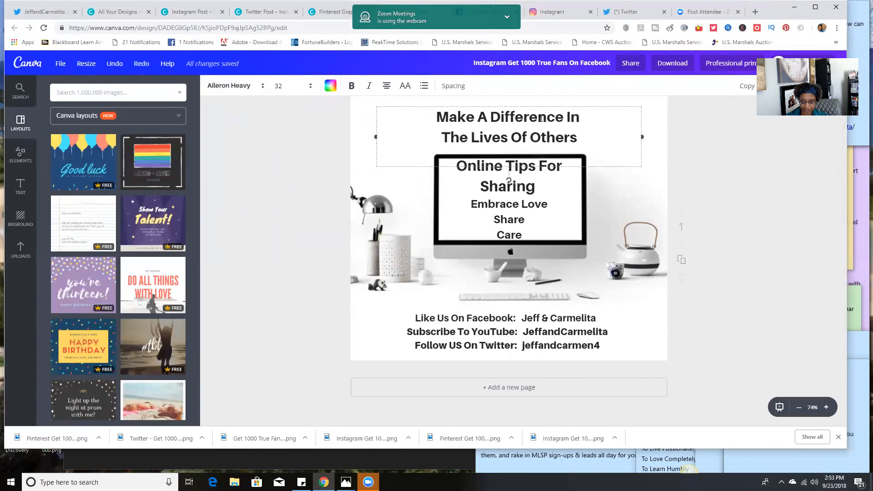
pyautogui.click(282, 215)
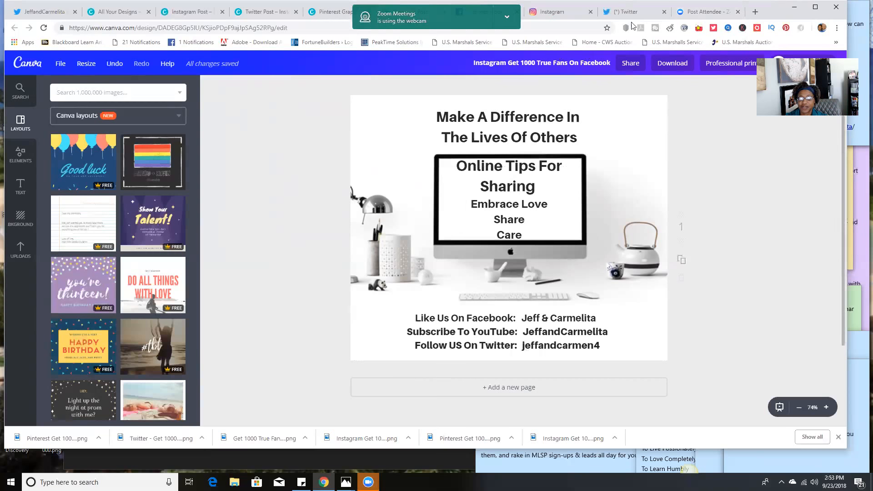
# Dismiss the design's download options without exporting and maximize the browser window
pyautogui.click(683, 66)
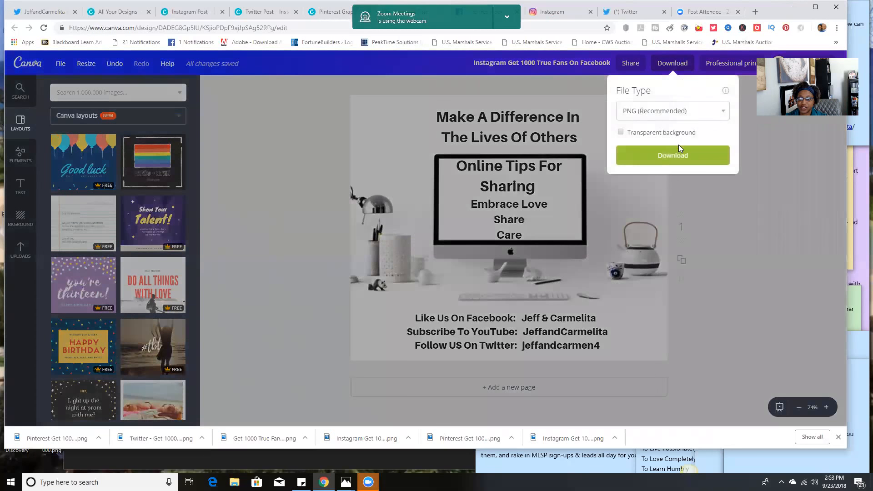
pyautogui.click(308, 204)
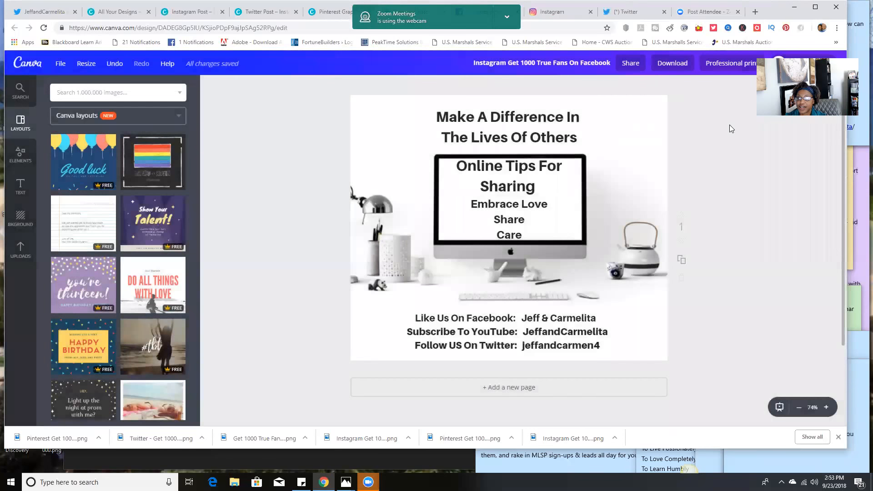
pyautogui.click(815, 7)
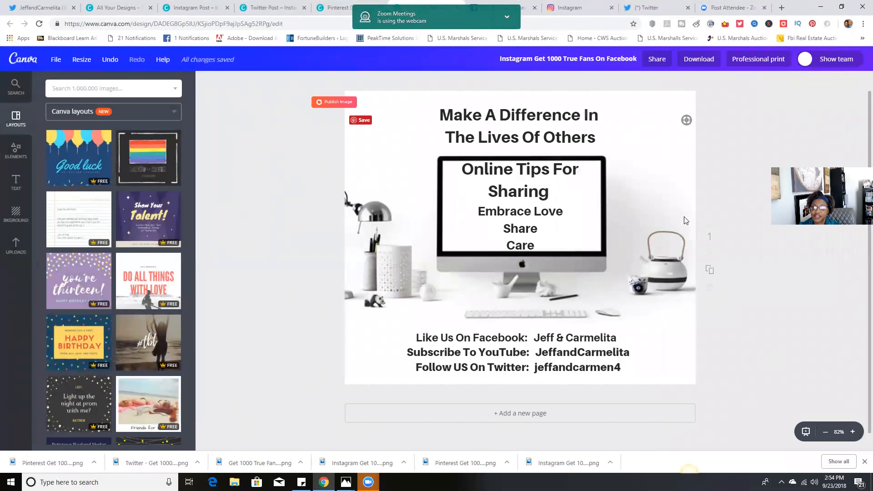
pyautogui.click(646, 219)
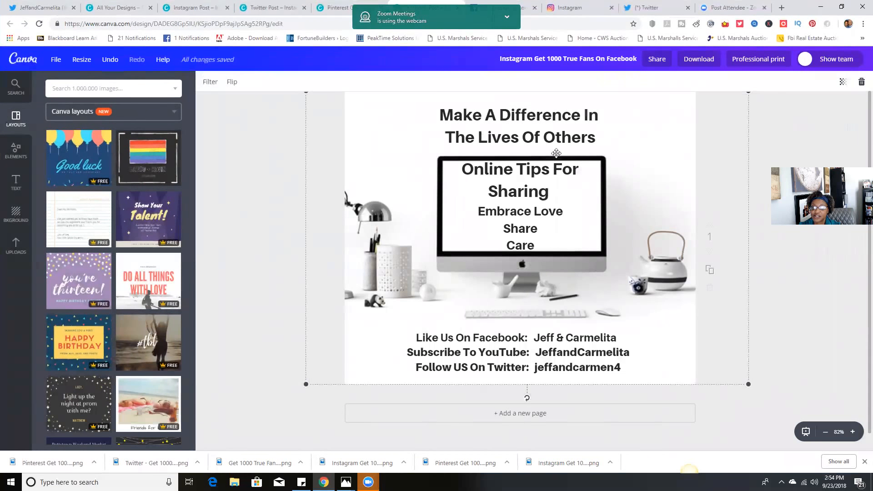
pyautogui.click(265, 253)
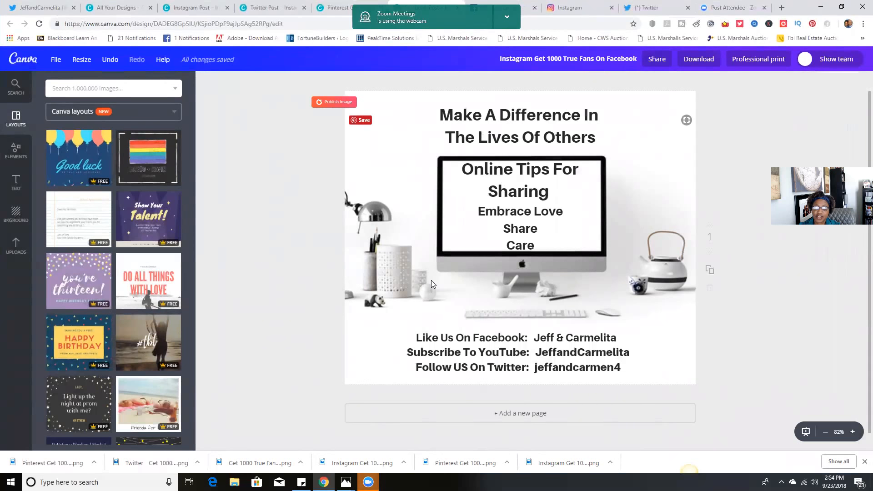
pyautogui.click(451, 282)
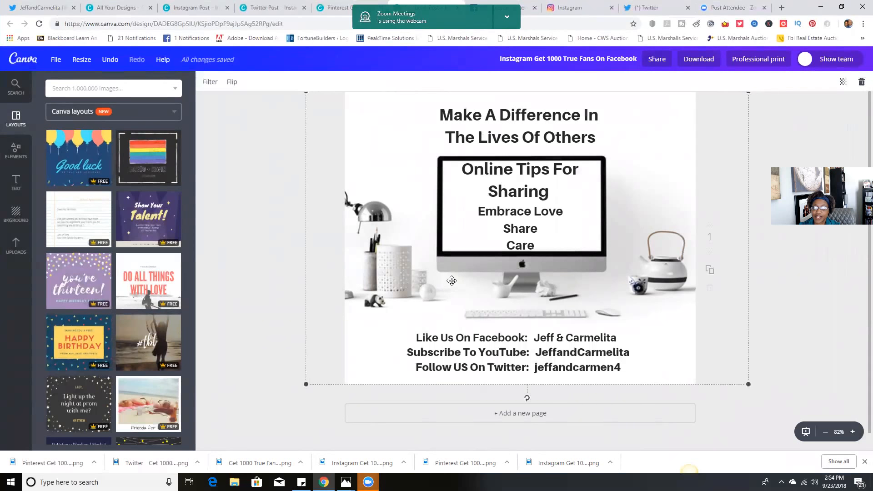
# Link the "Embrace Love, Share, Care" text box on the monitor to the owner's website URL and deselect it
pyautogui.click(456, 206)
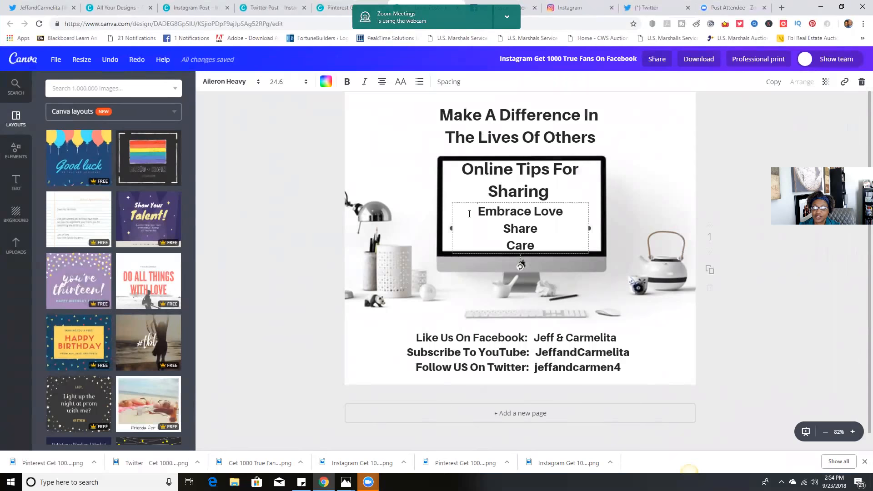
pyautogui.click(846, 84)
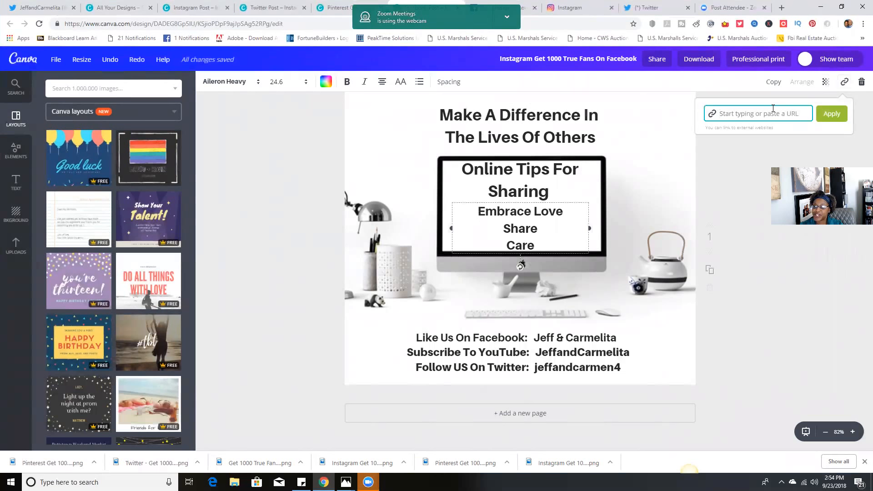
pyautogui.write('ww.')
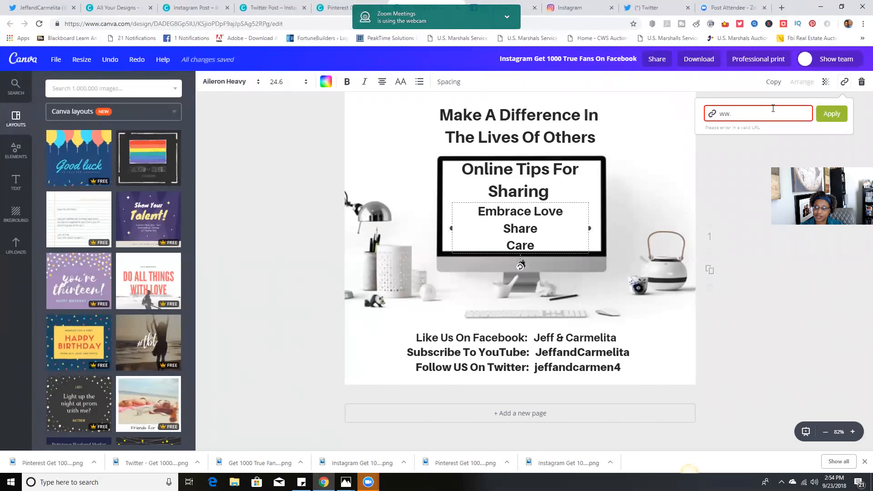
pyautogui.write('w.jeffandcarmelita.com')
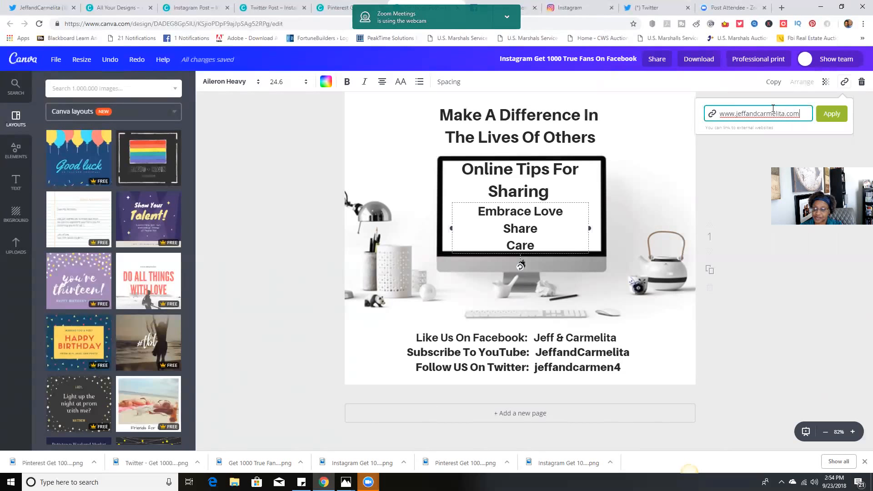
pyautogui.click(833, 115)
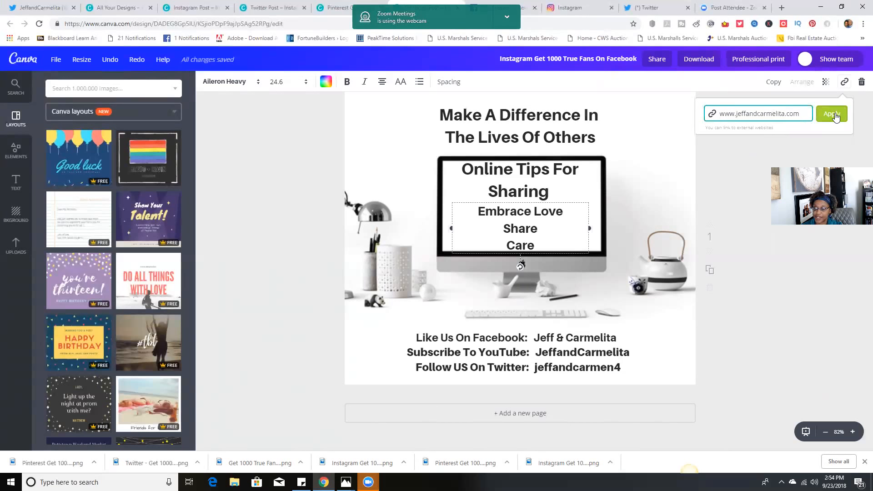
pyautogui.click(832, 114)
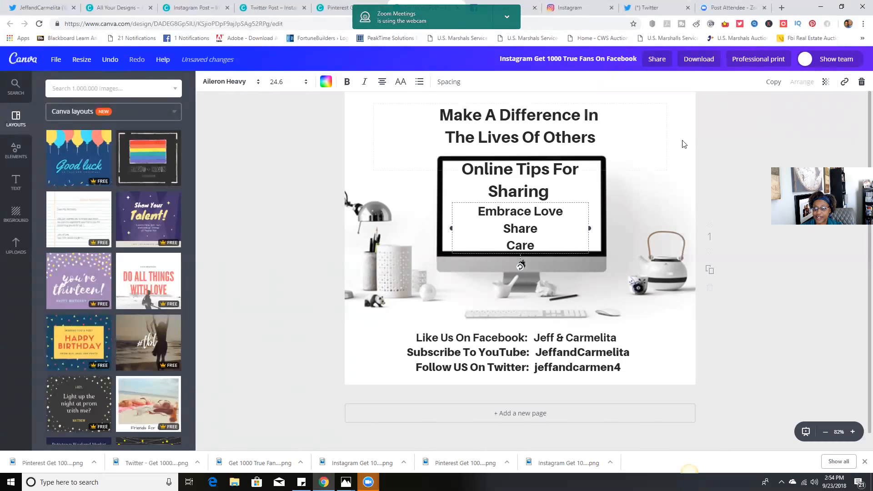
pyautogui.click(719, 133)
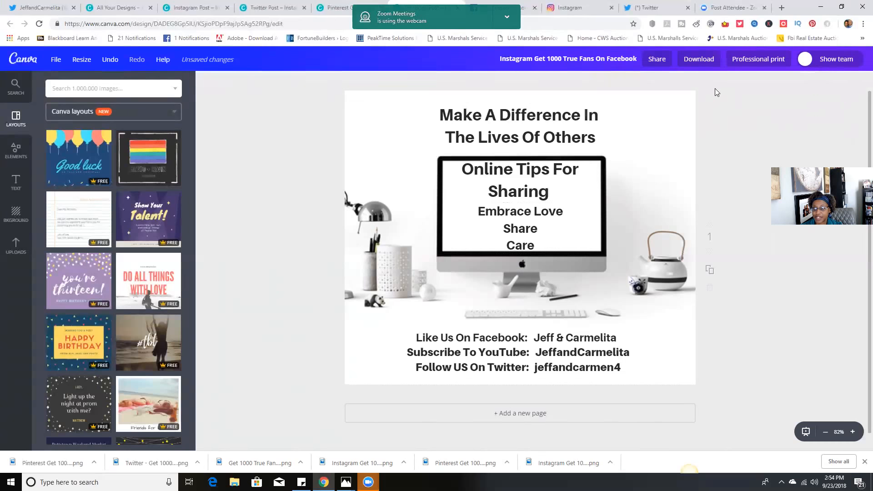
# Download the Facebook Post design as a PNG and close the download confirmation
pyautogui.click(711, 59)
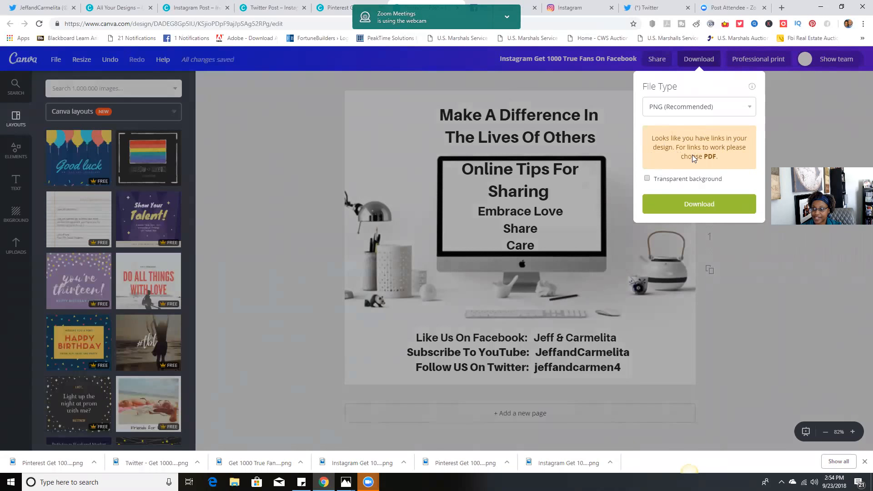
pyautogui.click(700, 209)
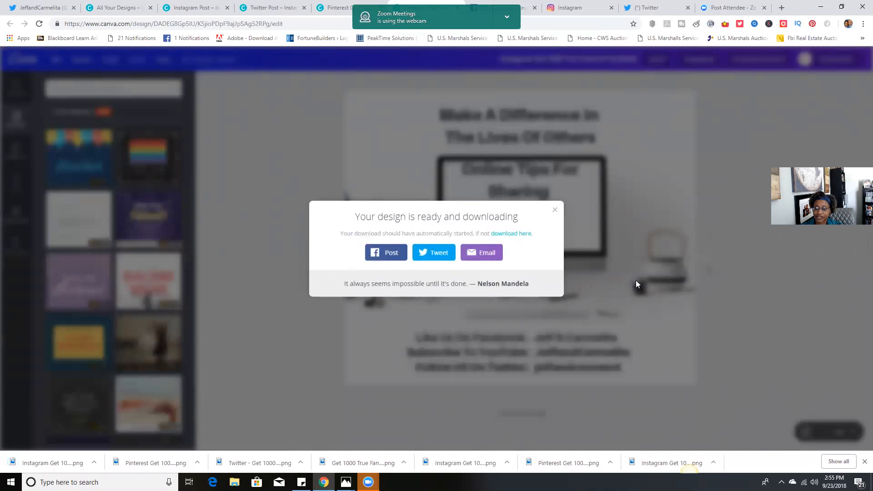
pyautogui.click(558, 212)
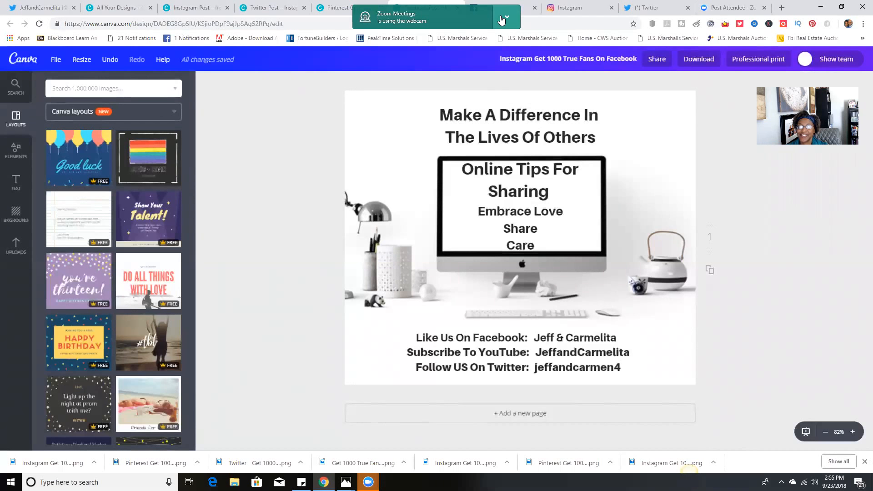
pyautogui.click(505, 19)
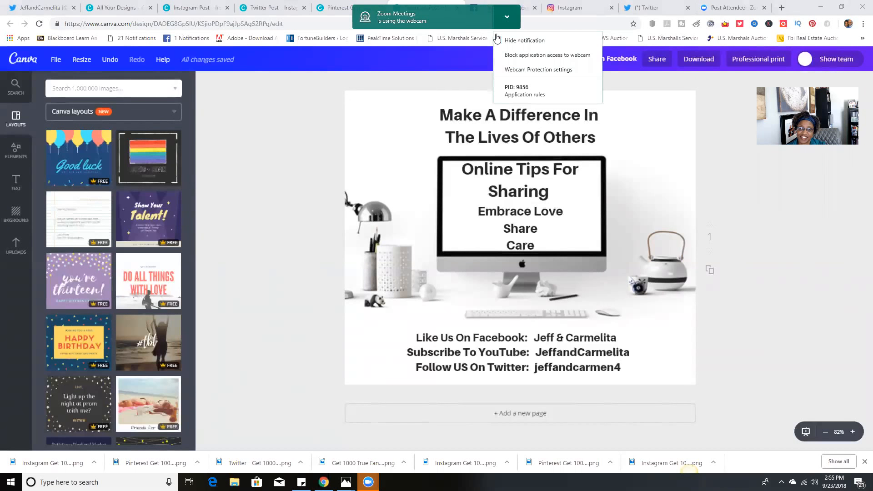
pyautogui.click(463, 89)
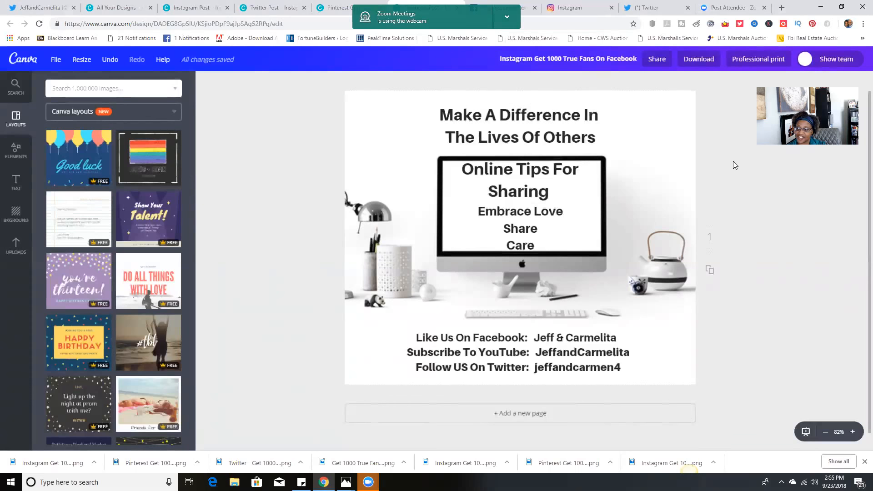